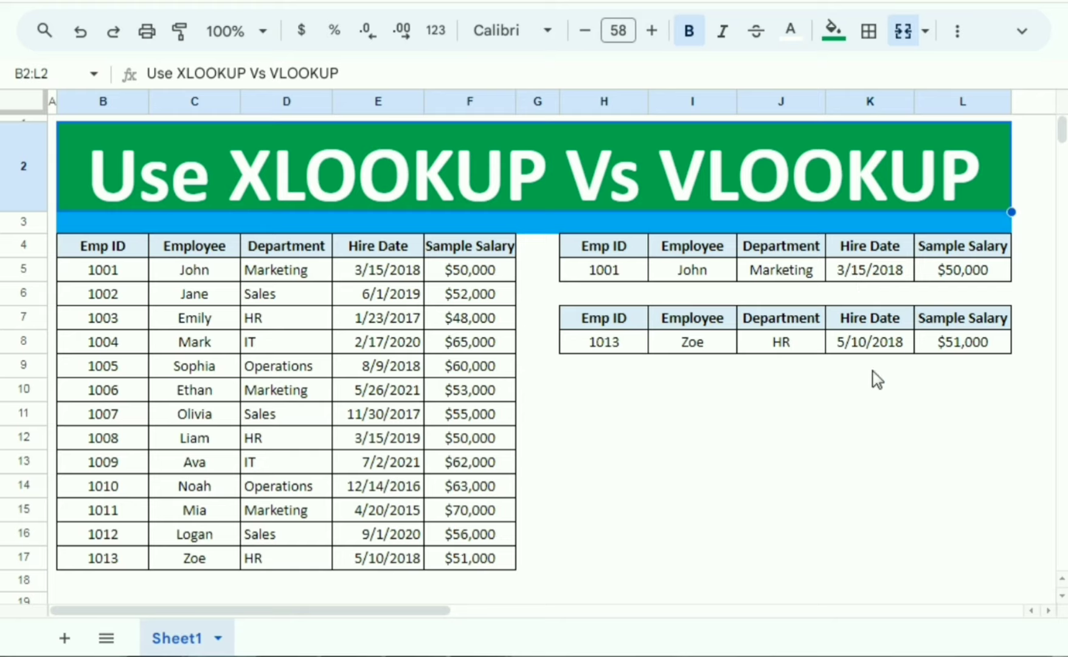
# Check the lookup formulas in I5 and I8, then set the Emp ID in H5 to 1013
pyautogui.click(876, 368)
pyautogui.click(679, 277)
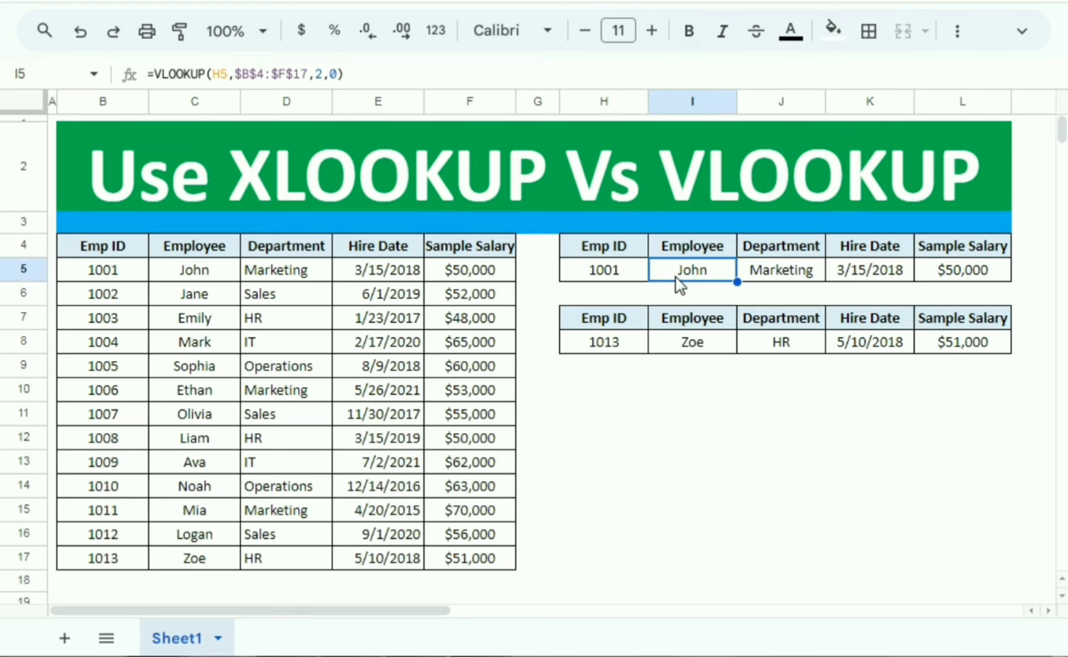
pyautogui.click(704, 347)
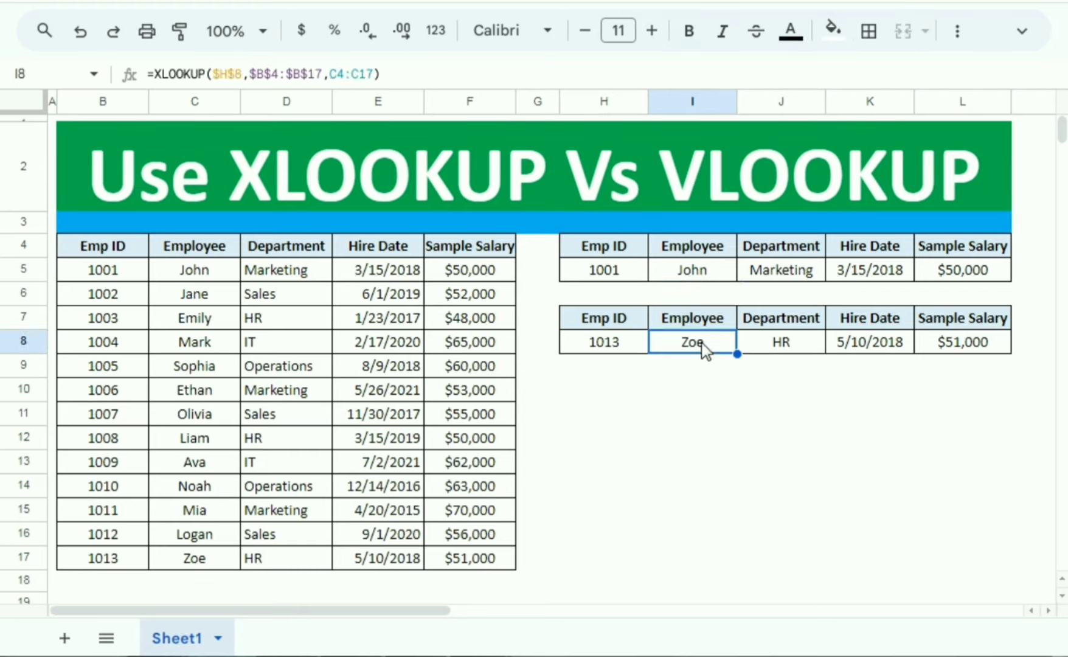
pyautogui.click(616, 277)
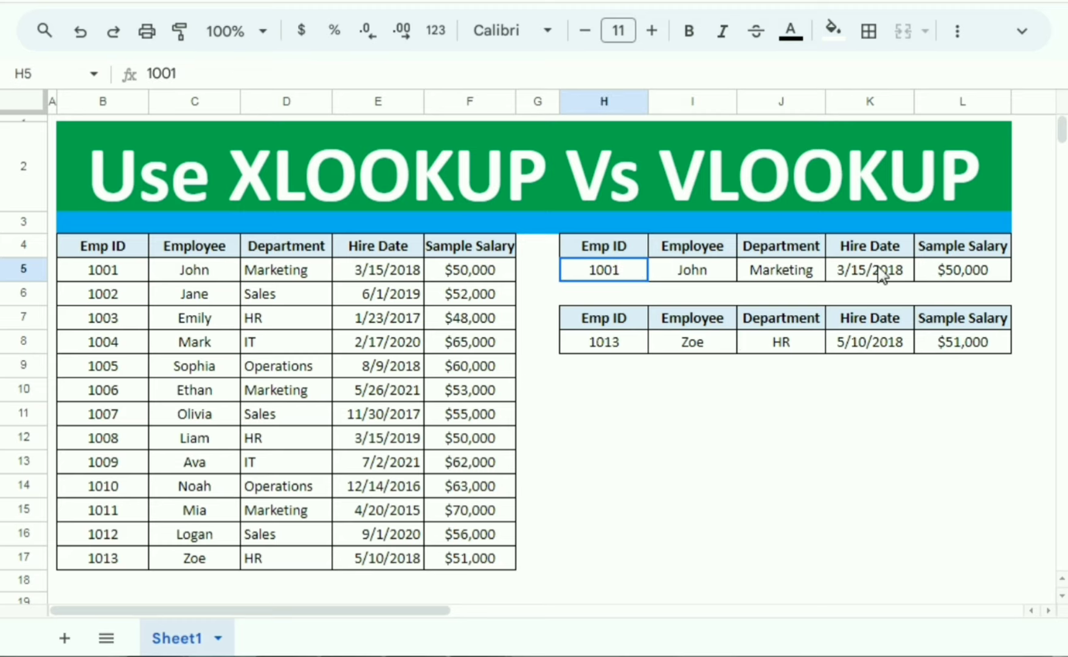
pyautogui.moveTo(882, 275); pyautogui.dragTo(950, 280)
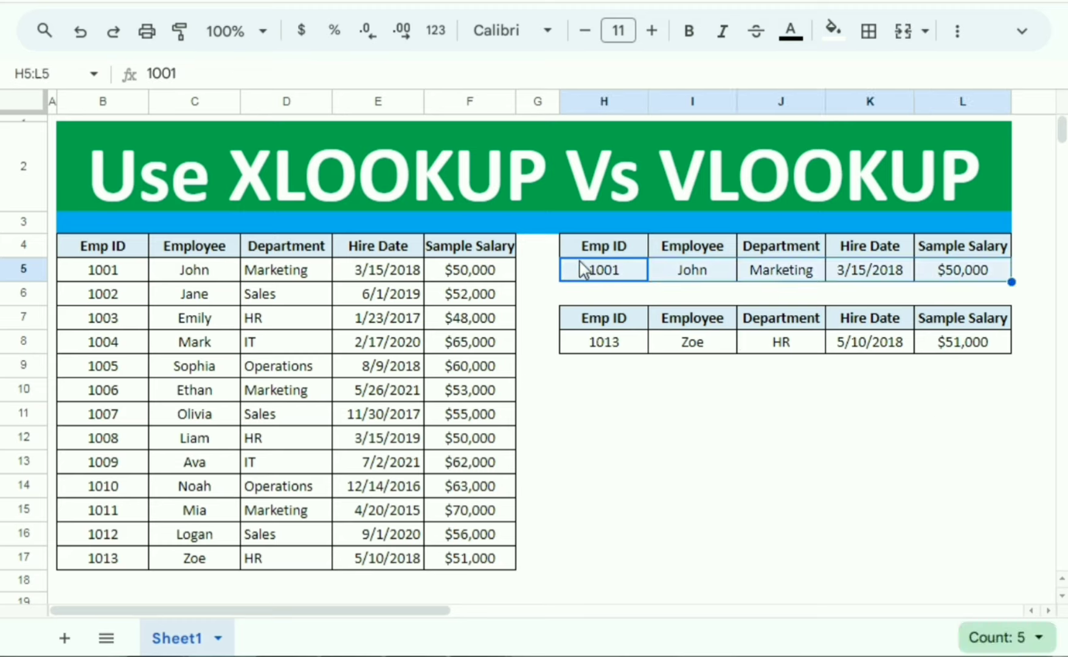
pyautogui.click(583, 270)
pyautogui.write('1013')
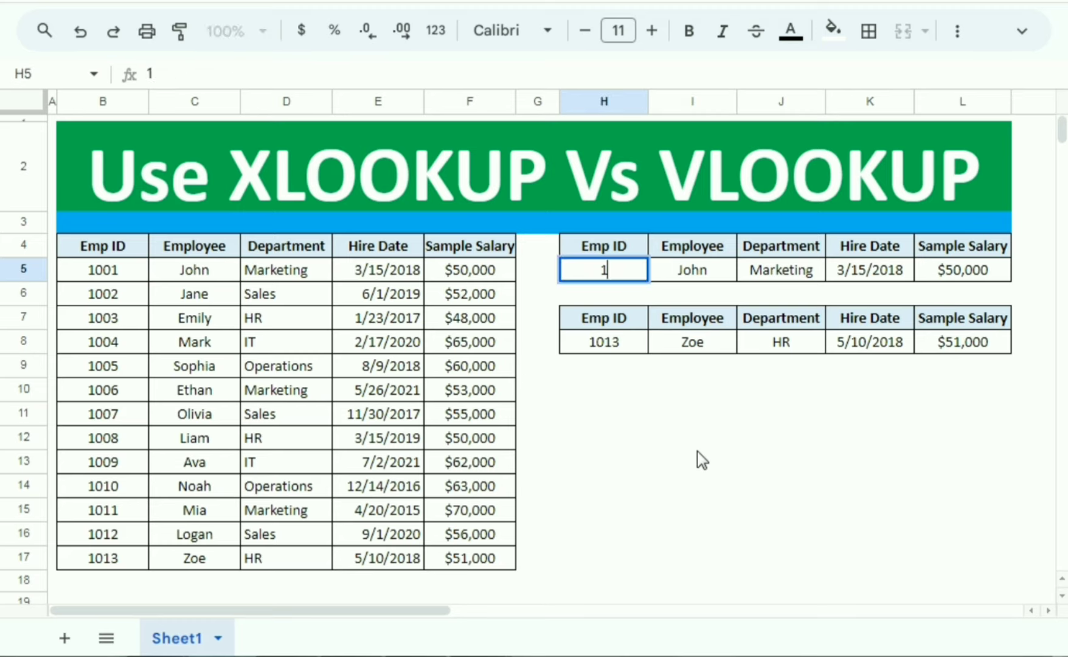
pyautogui.press('Return')
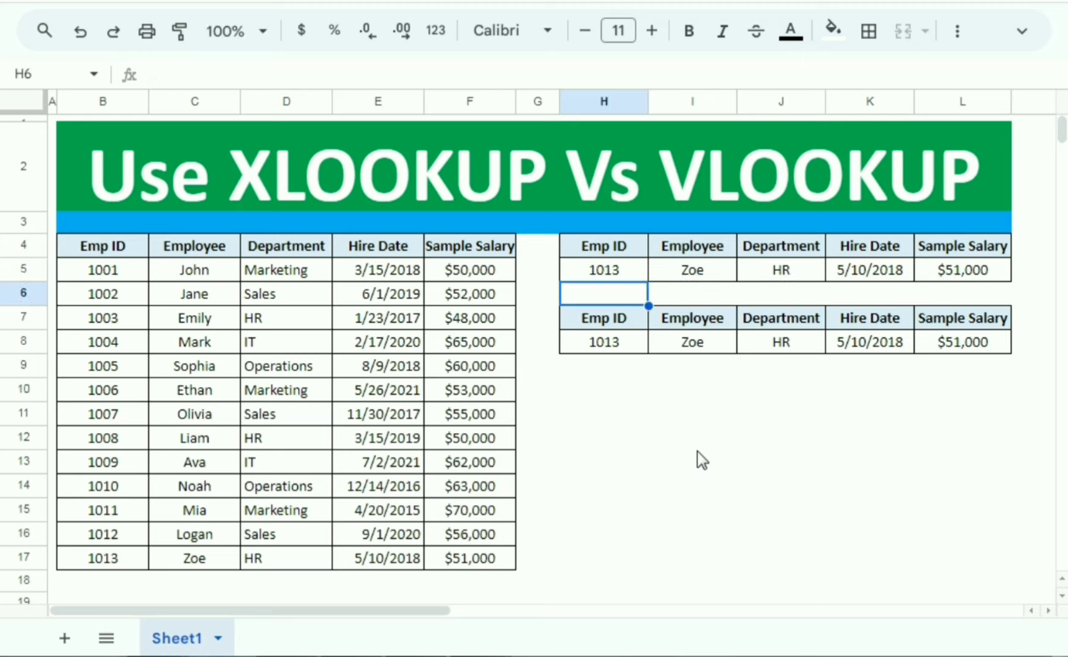
# Inspect the VLOOKUP and XLOOKUP result cells and set the Emp ID in H8 to 1001
pyautogui.moveTo(692, 270); pyautogui.dragTo(945, 274)
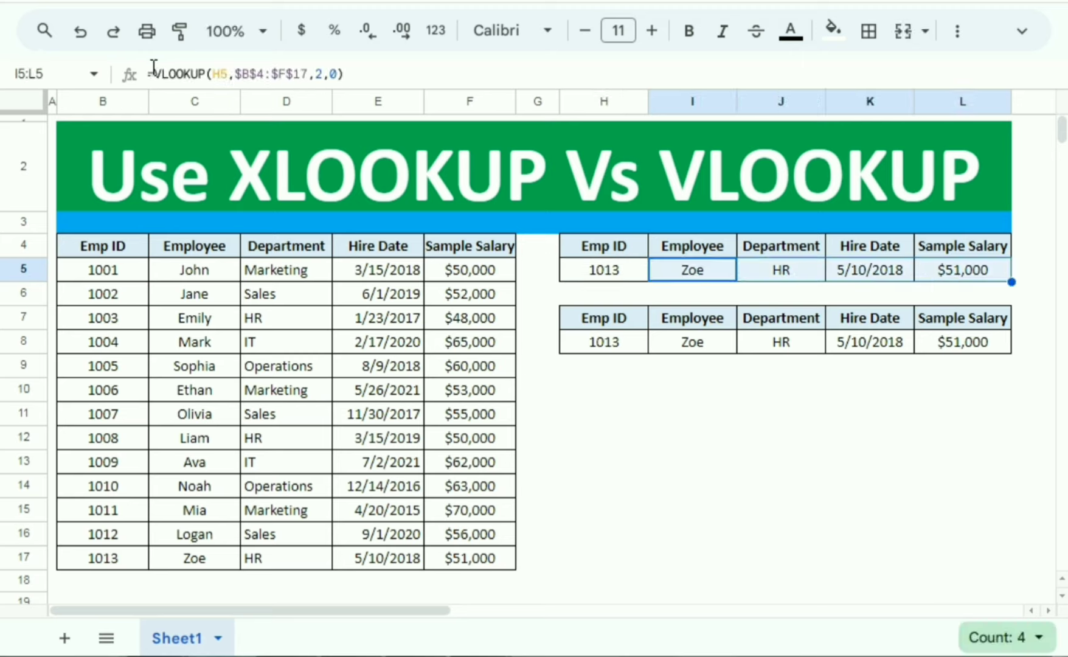
pyautogui.click(682, 327)
pyautogui.click(684, 346)
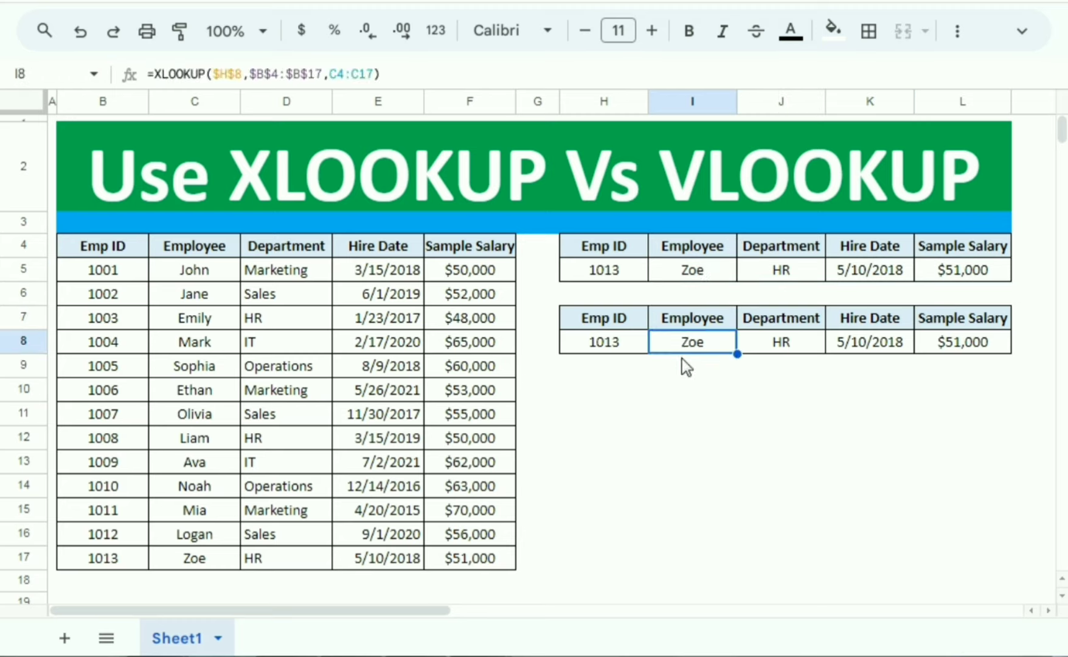
pyautogui.click(594, 351)
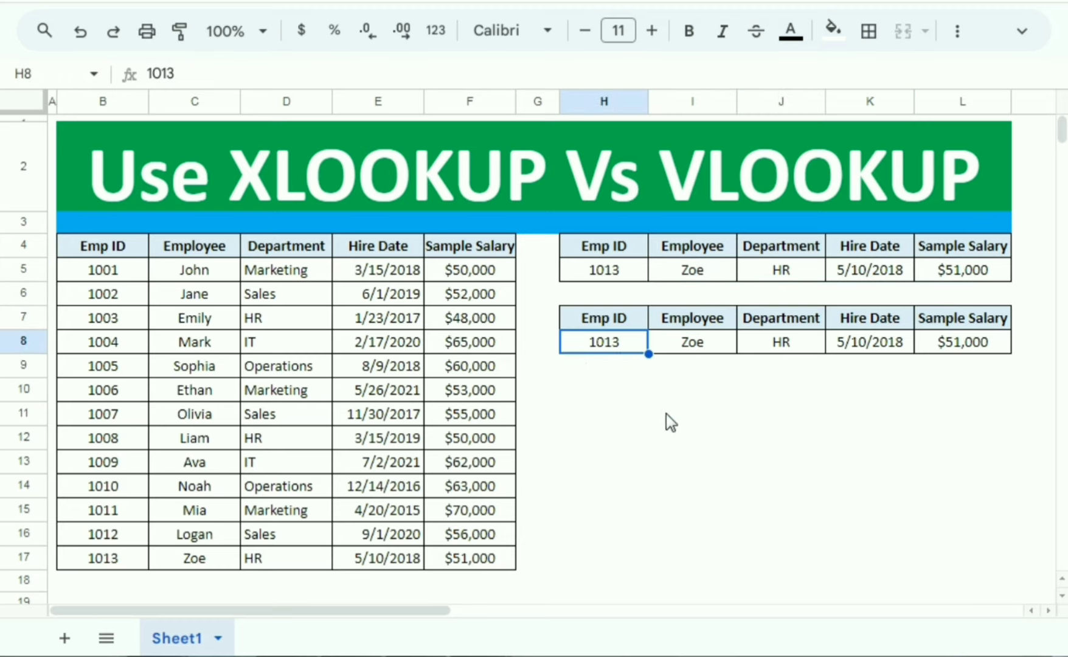
pyautogui.write('1001')
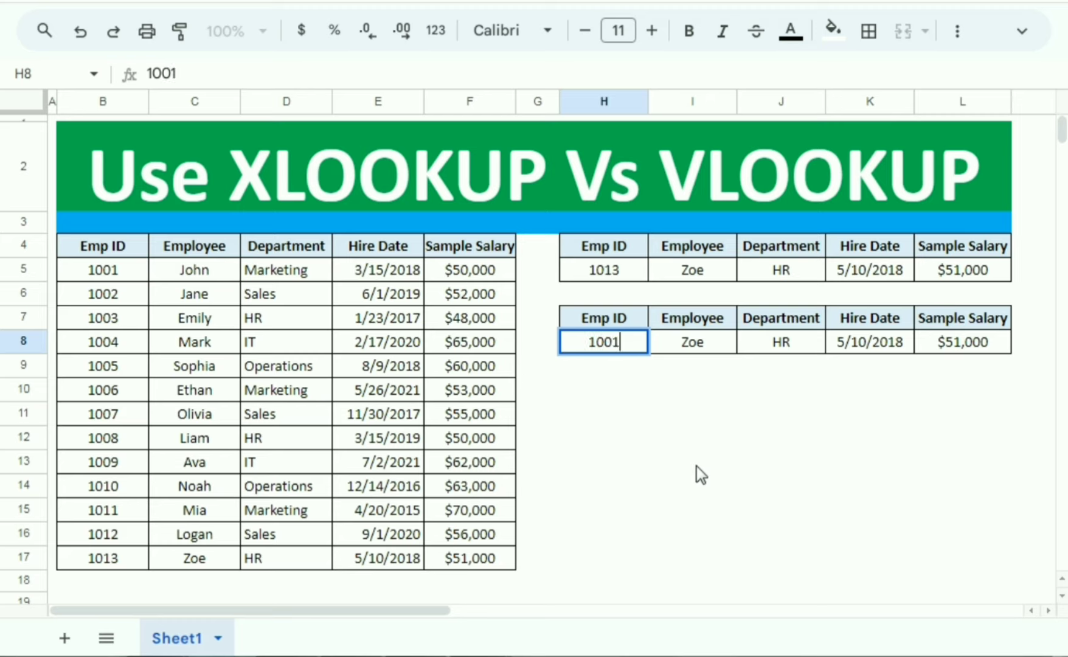
pyautogui.press('Return')
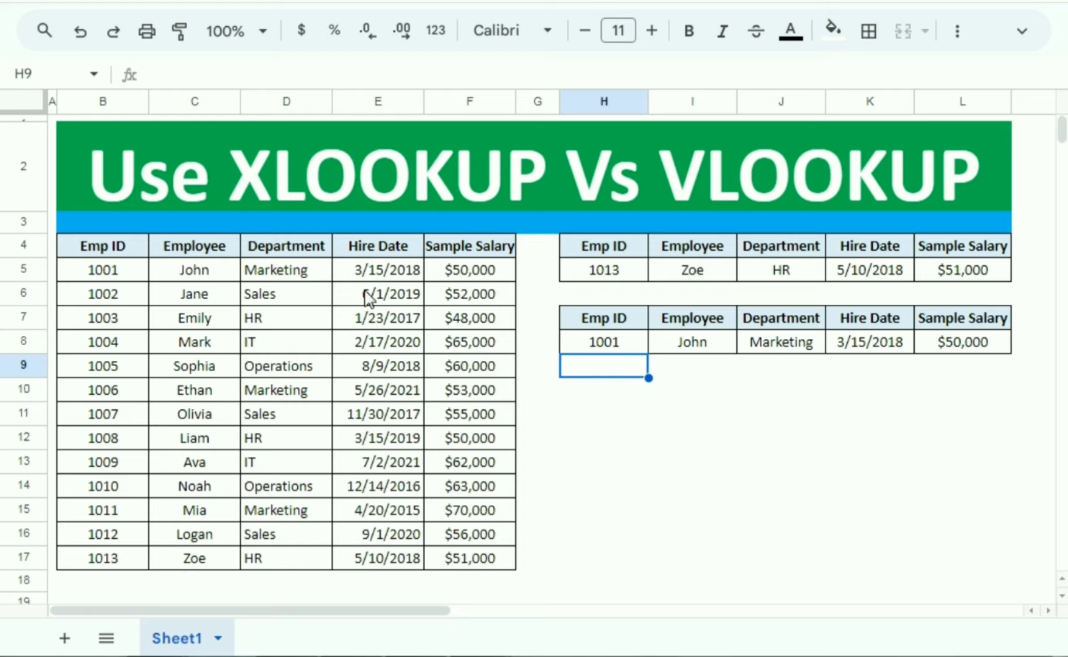
# Compare the VLOOKUP result row H5:L5 with the XLOOKUP result row starting at H8
pyautogui.click(694, 422)
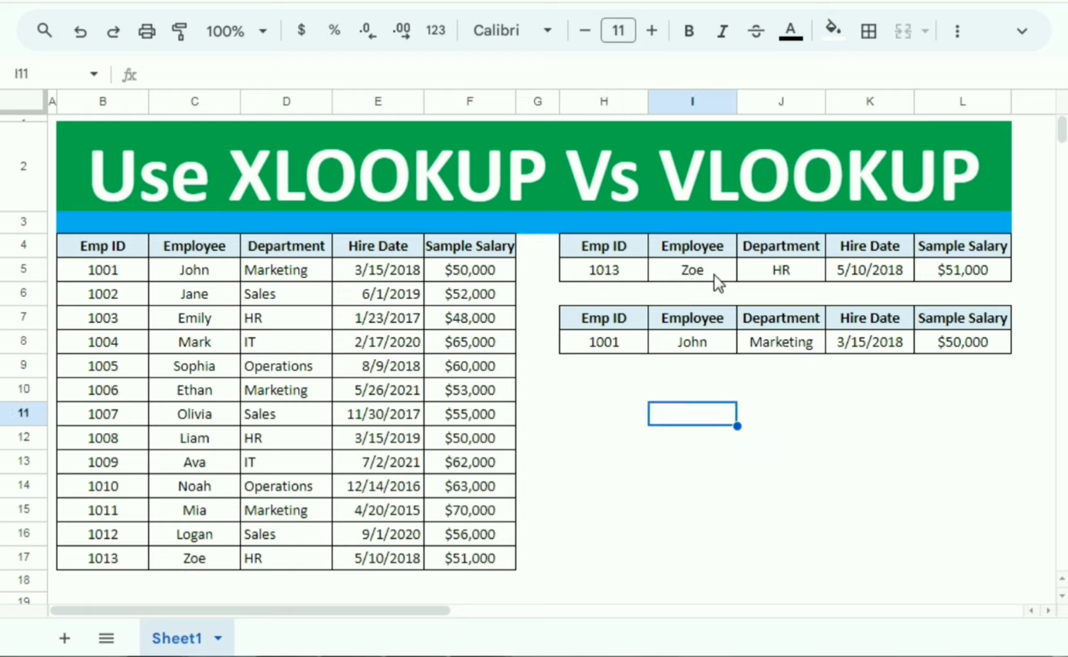
pyautogui.click(582, 272)
pyautogui.moveTo(748, 279); pyautogui.dragTo(935, 278)
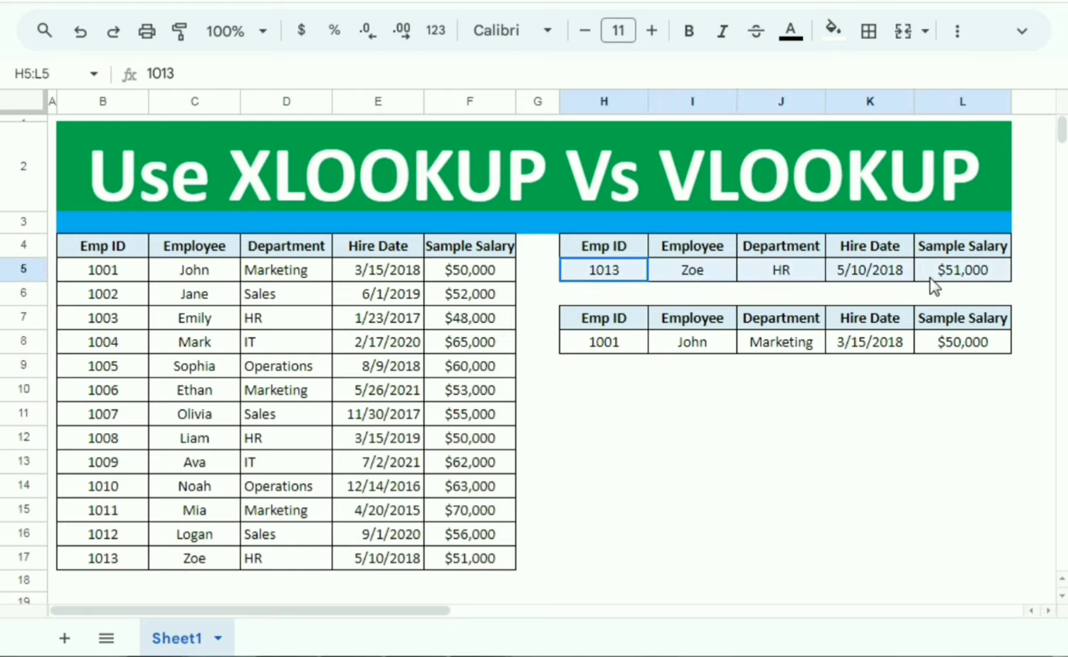
pyautogui.moveTo(596, 347); pyautogui.dragTo(864, 342)
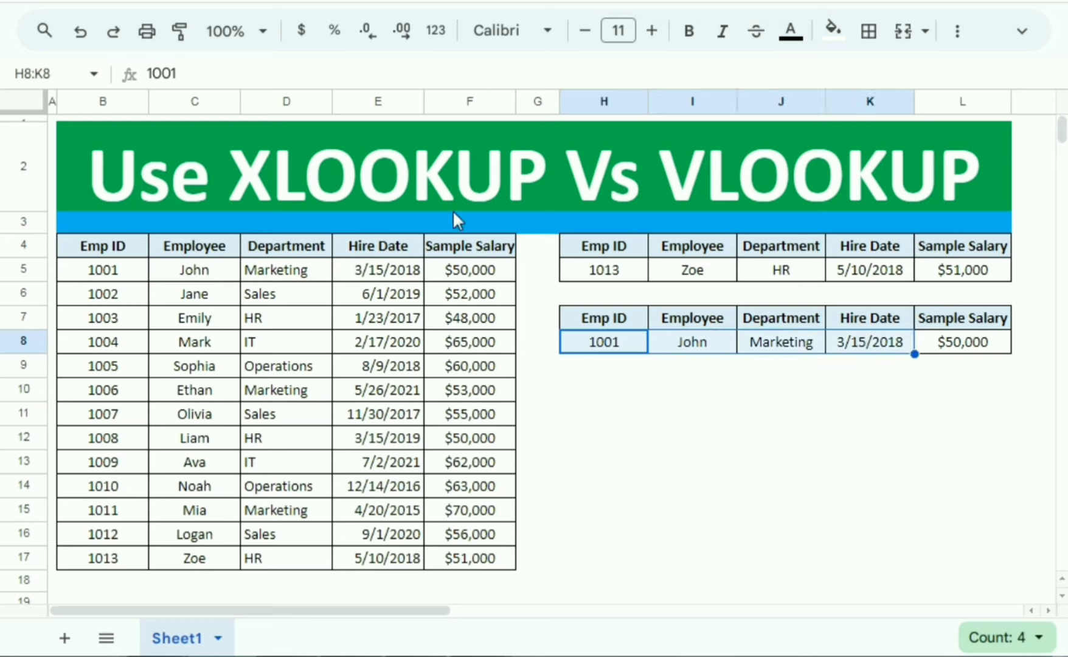
pyautogui.click(682, 446)
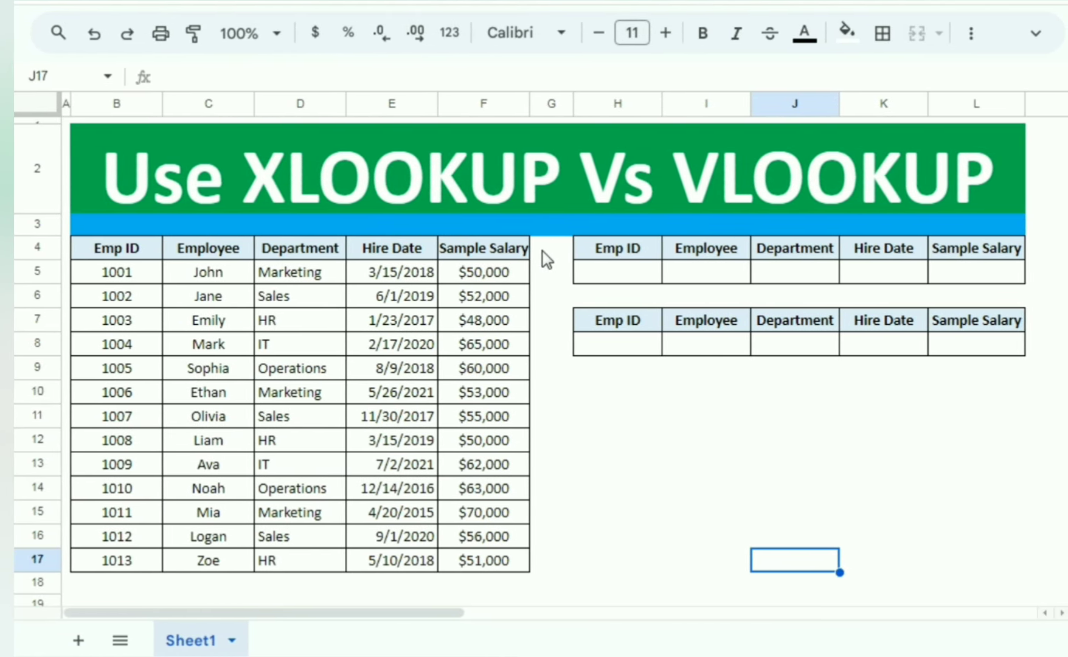
# Examine the two empty lookup tables and the Emp ID, Employee, Department, Hire Date and Sample Salary columns of the source table
pyautogui.moveTo(575, 252); pyautogui.dragTo(905, 277)
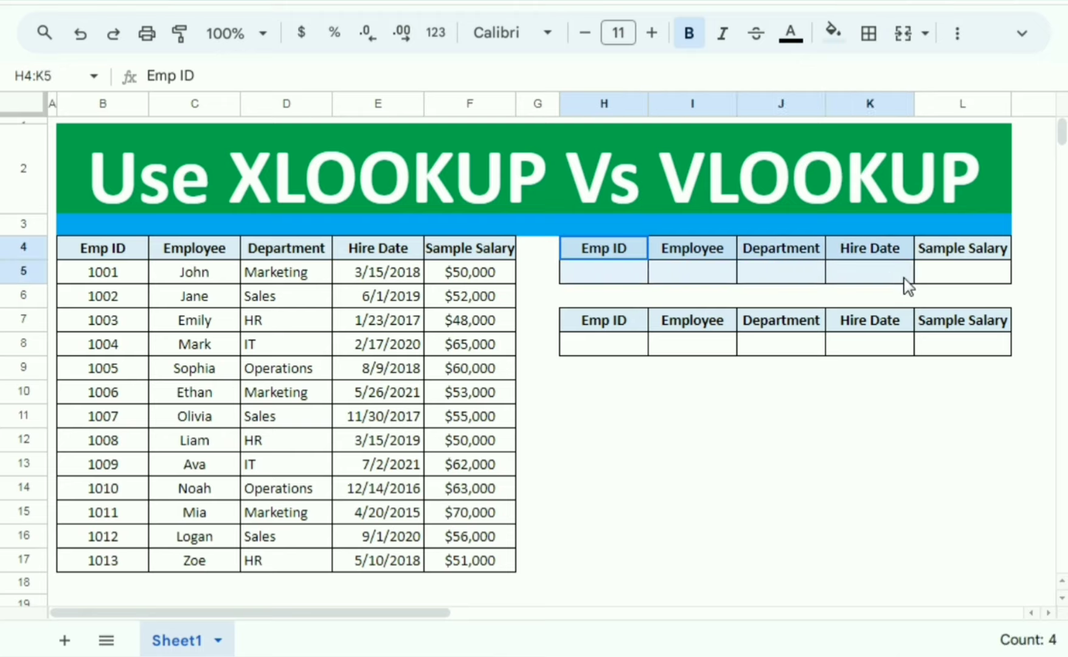
pyautogui.click(700, 277)
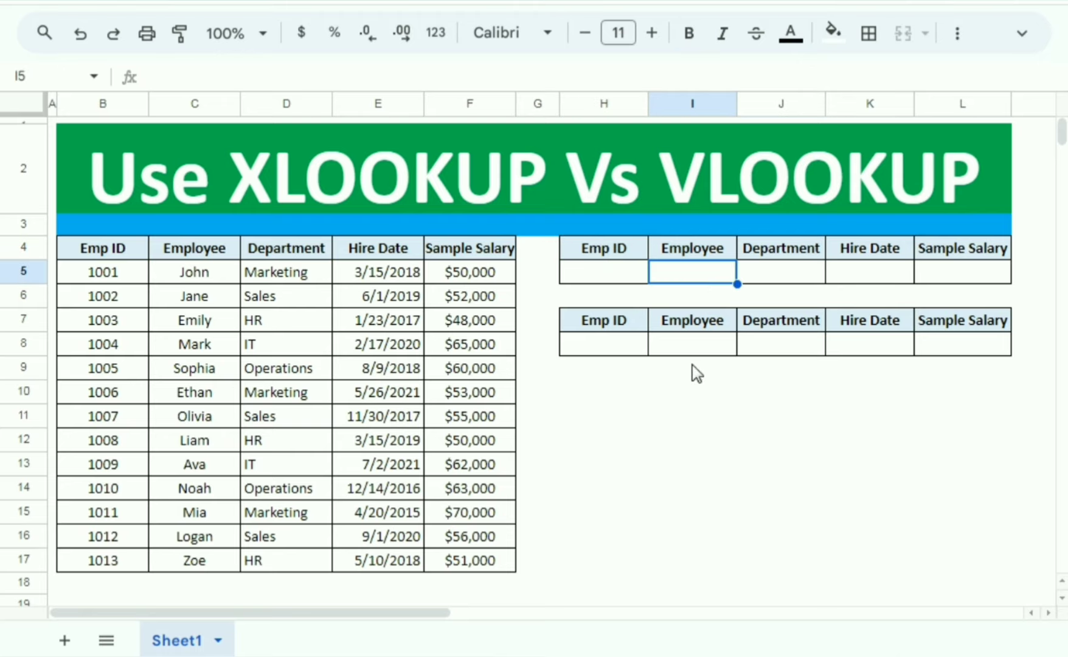
pyautogui.click(690, 344)
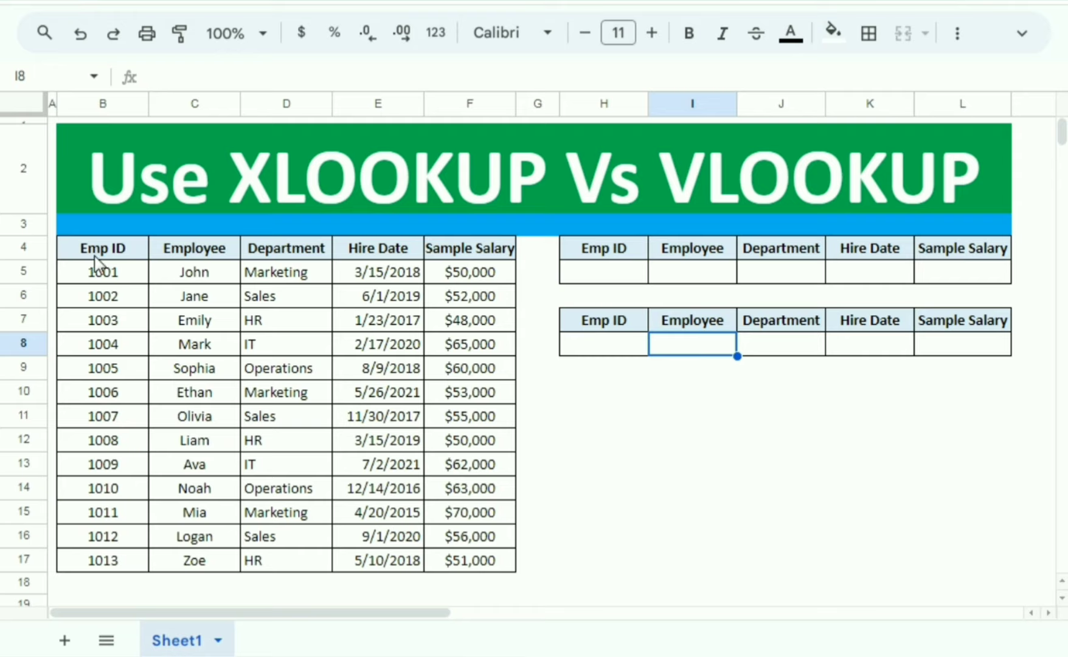
pyautogui.moveTo(94, 255); pyautogui.dragTo(91, 563)
pyautogui.moveTo(180, 250); pyautogui.dragTo(200, 564)
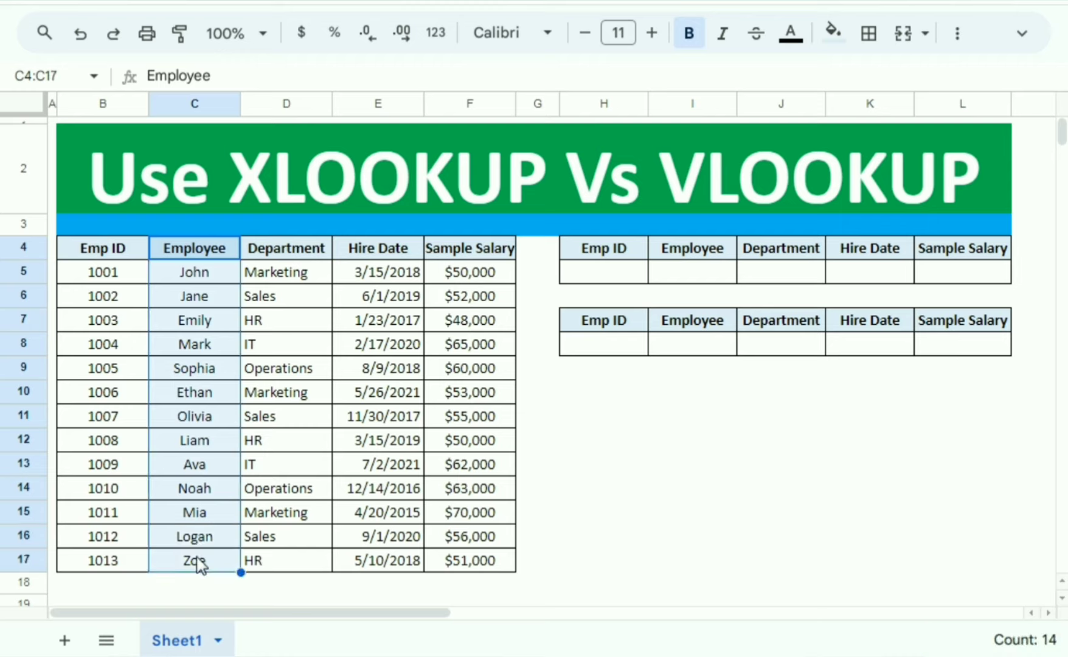
pyautogui.moveTo(293, 246); pyautogui.dragTo(300, 567)
pyautogui.click(418, 253)
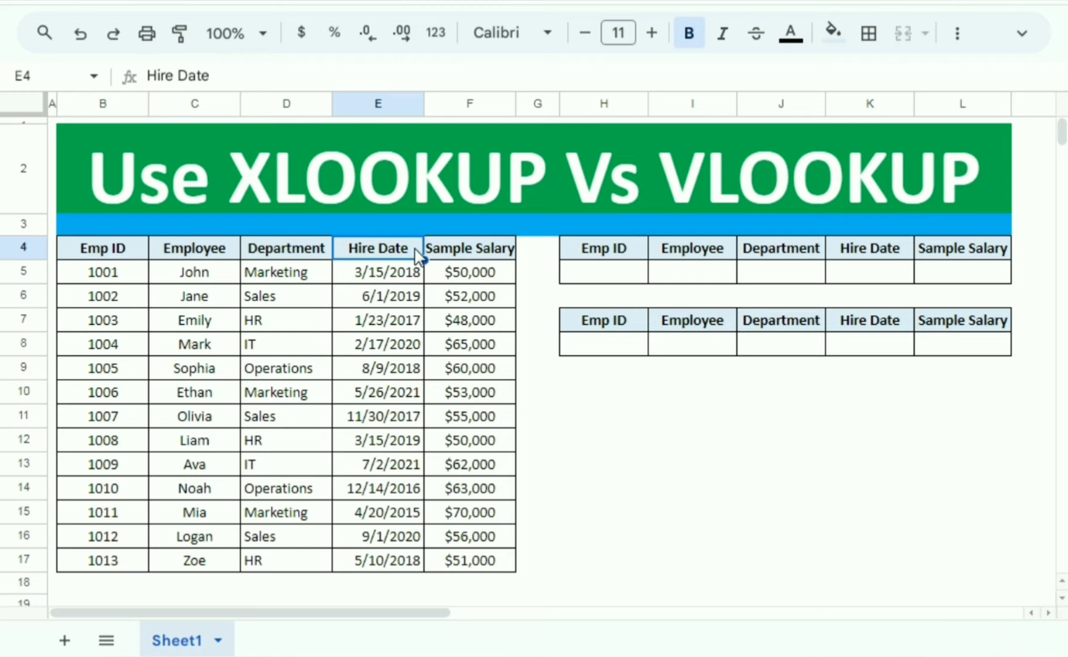
pyautogui.moveTo(417, 255); pyautogui.dragTo(413, 440)
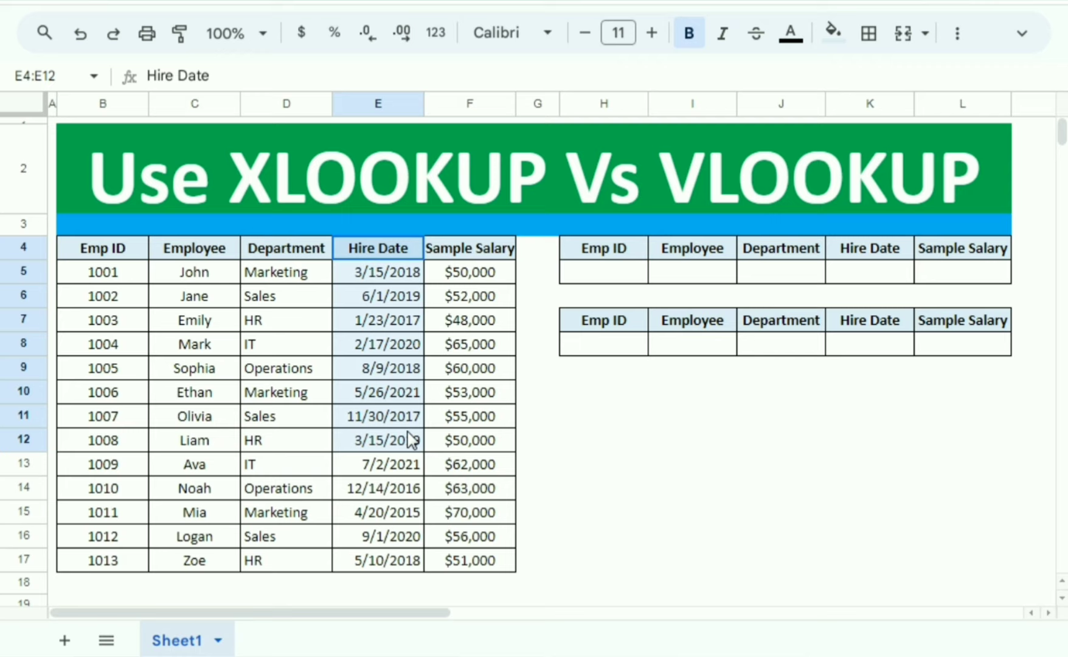
pyautogui.click(458, 255)
pyautogui.moveTo(457, 316); pyautogui.dragTo(476, 566)
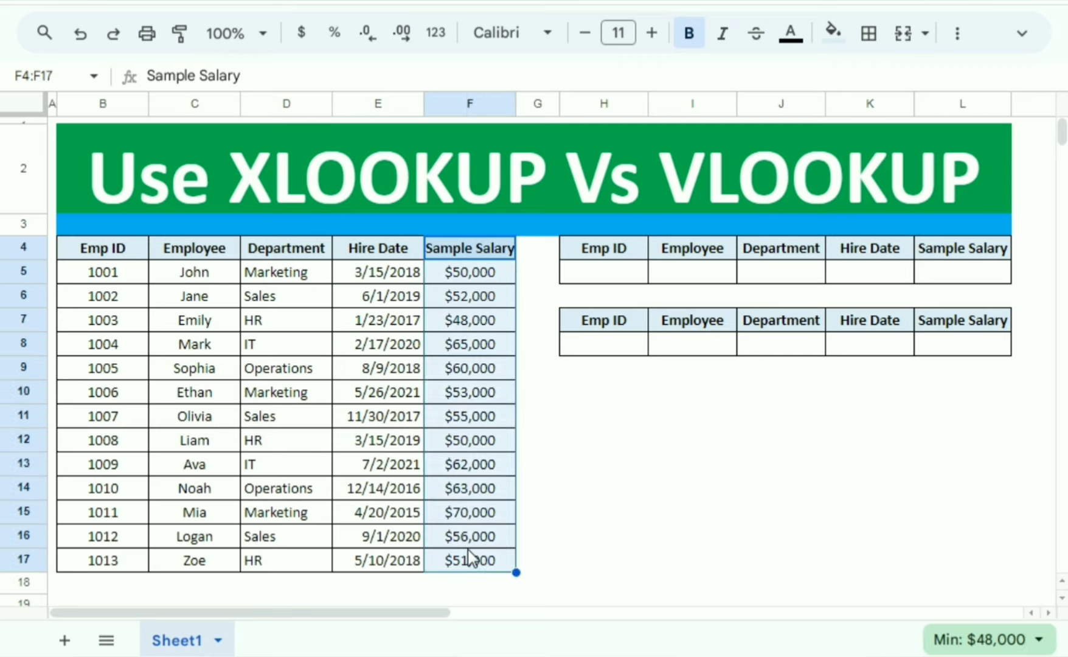
# Write the formula =VLOOKUP(H5,B4:F17,2,0) in the Employee cell I5 of the upper lookup table
pyautogui.click(675, 275)
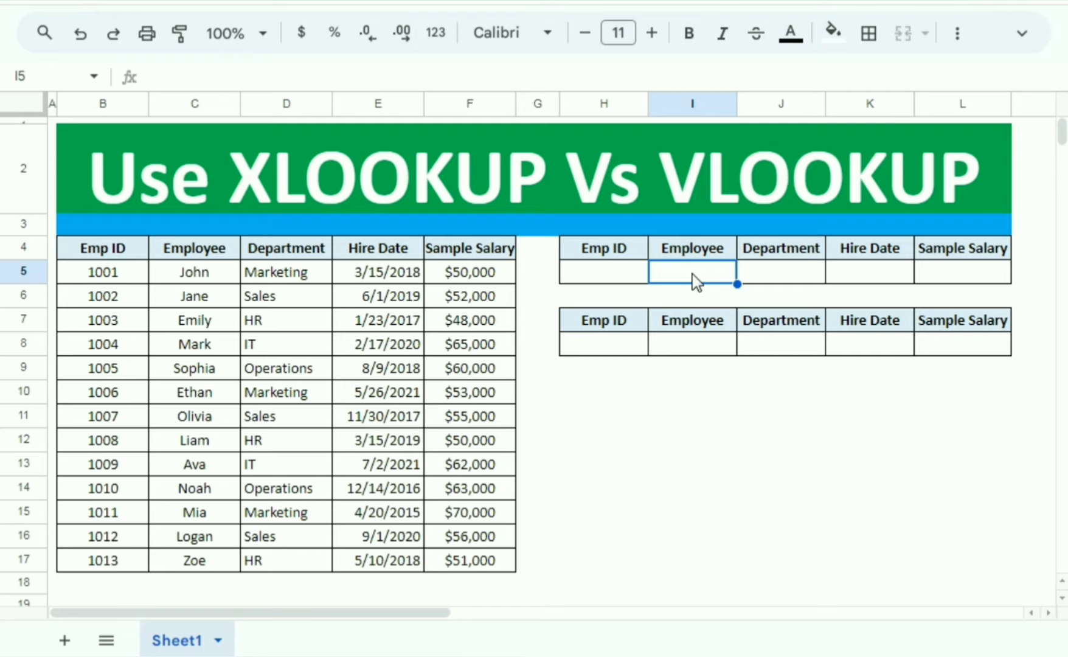
pyautogui.write('=VLOOK')
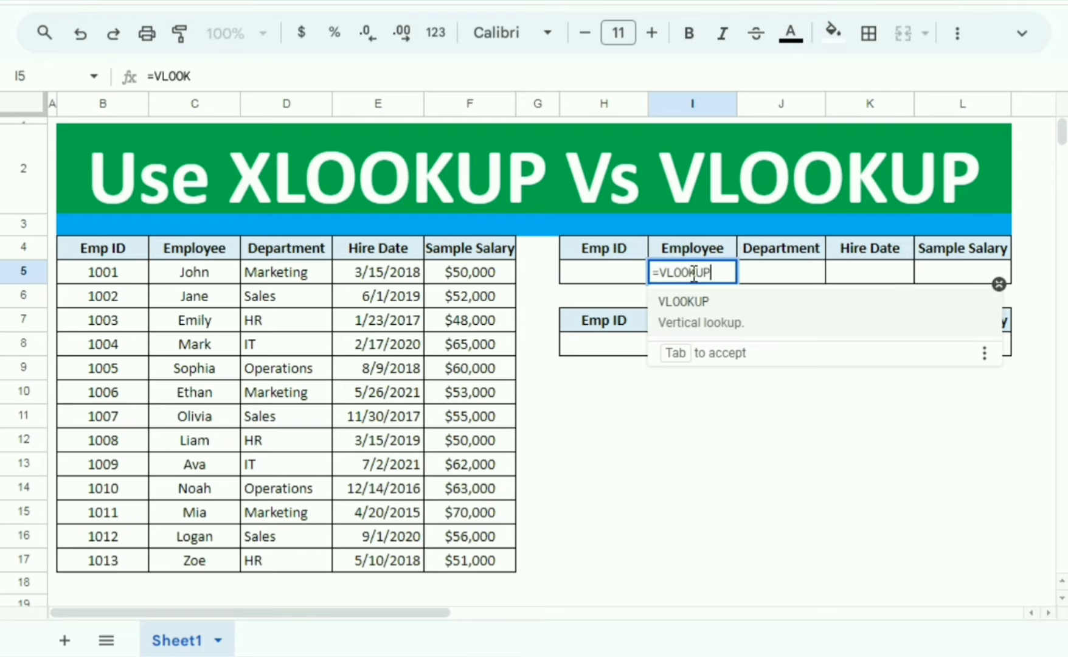
pyautogui.write('UP(')
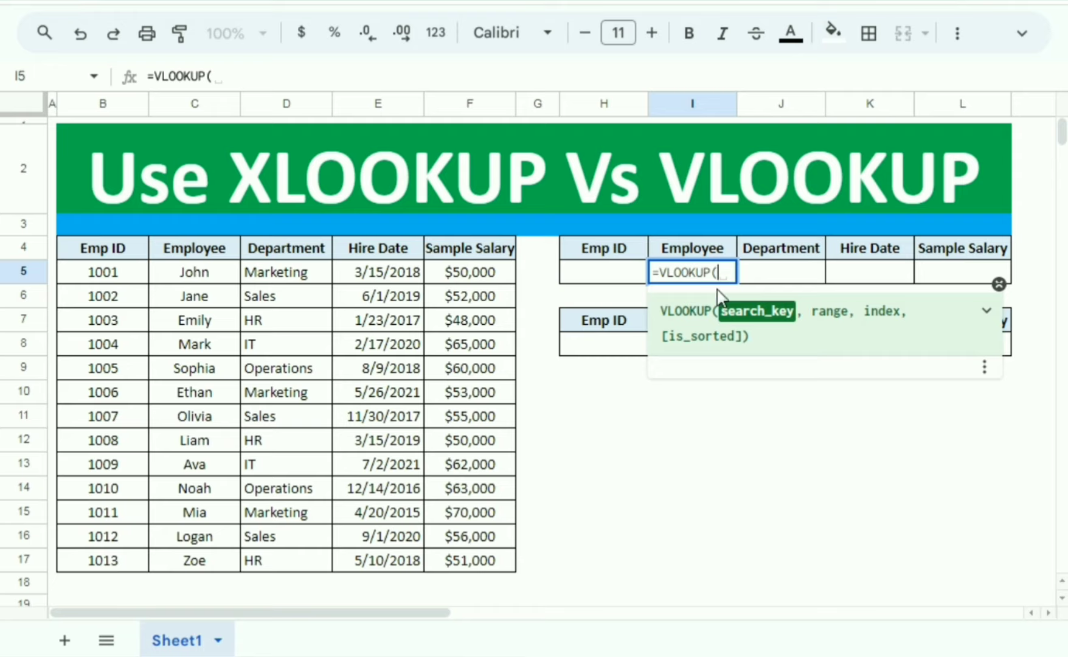
pyautogui.click(600, 277)
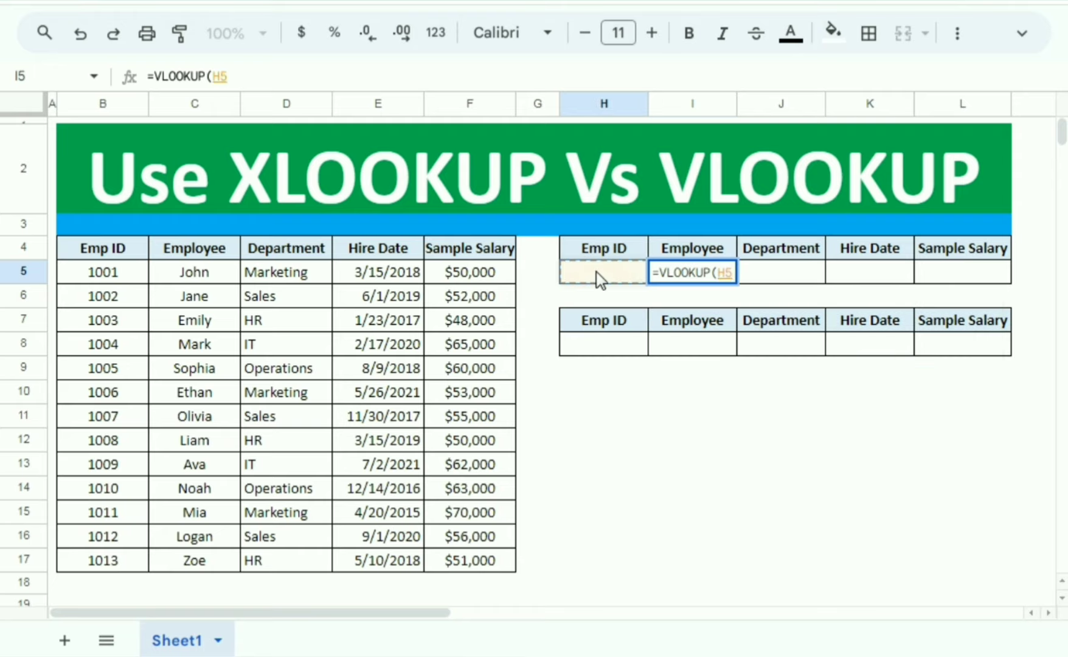
pyautogui.write(',')
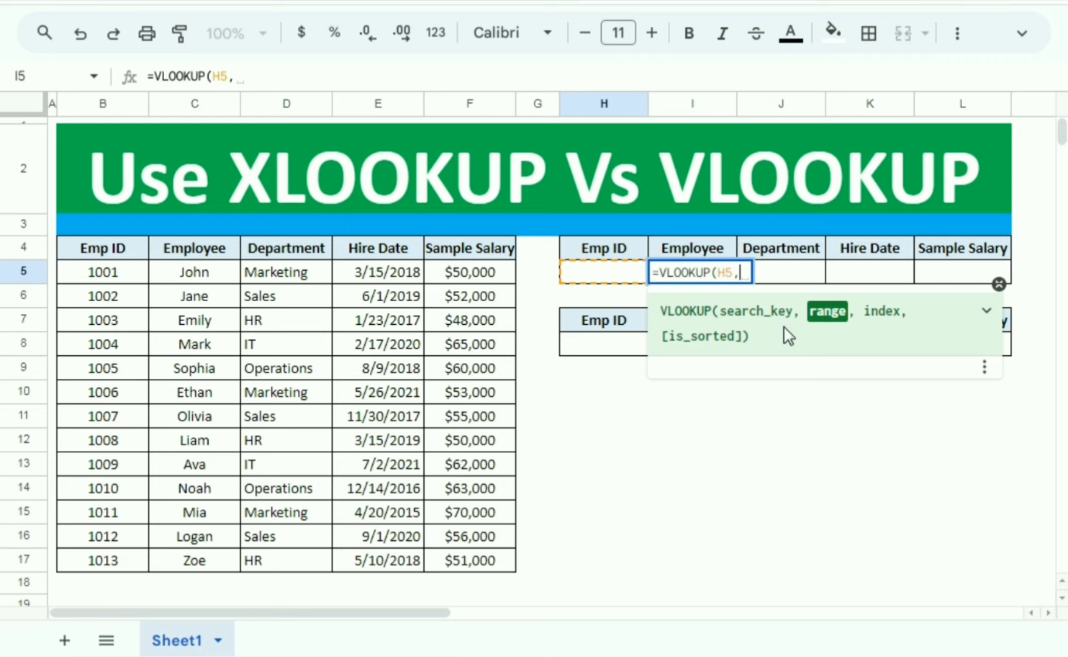
pyautogui.moveTo(103, 247); pyautogui.dragTo(286, 247)
pyautogui.moveTo(453, 433); pyautogui.dragTo(474, 560)
pyautogui.write(',')
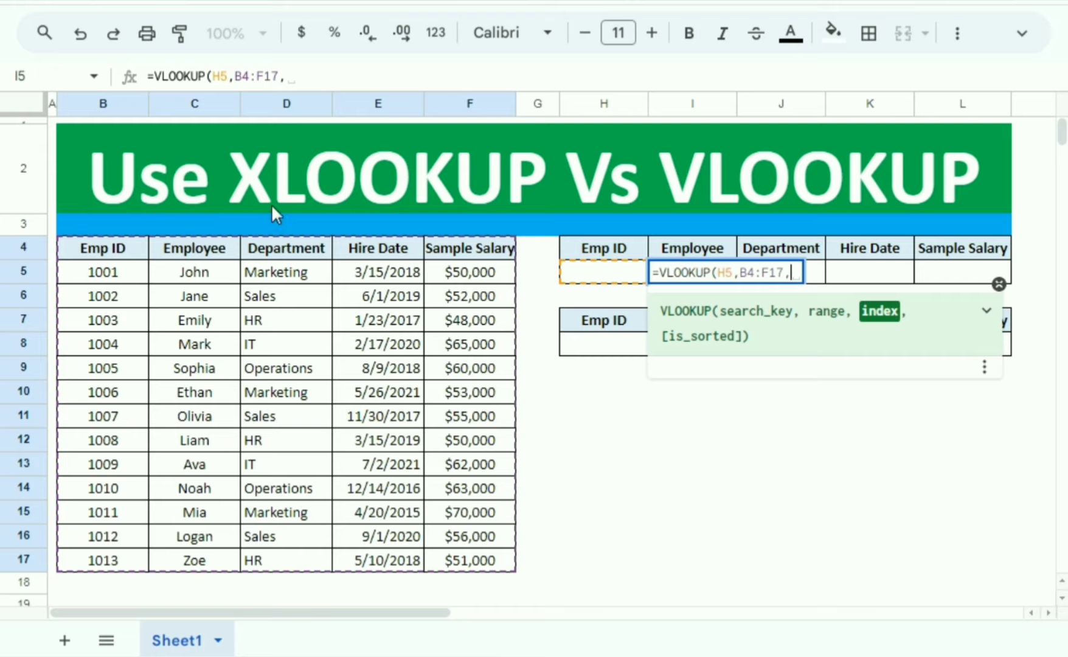
pyautogui.write('2.')
pyautogui.press('BackSpace')
pyautogui.write(',0')
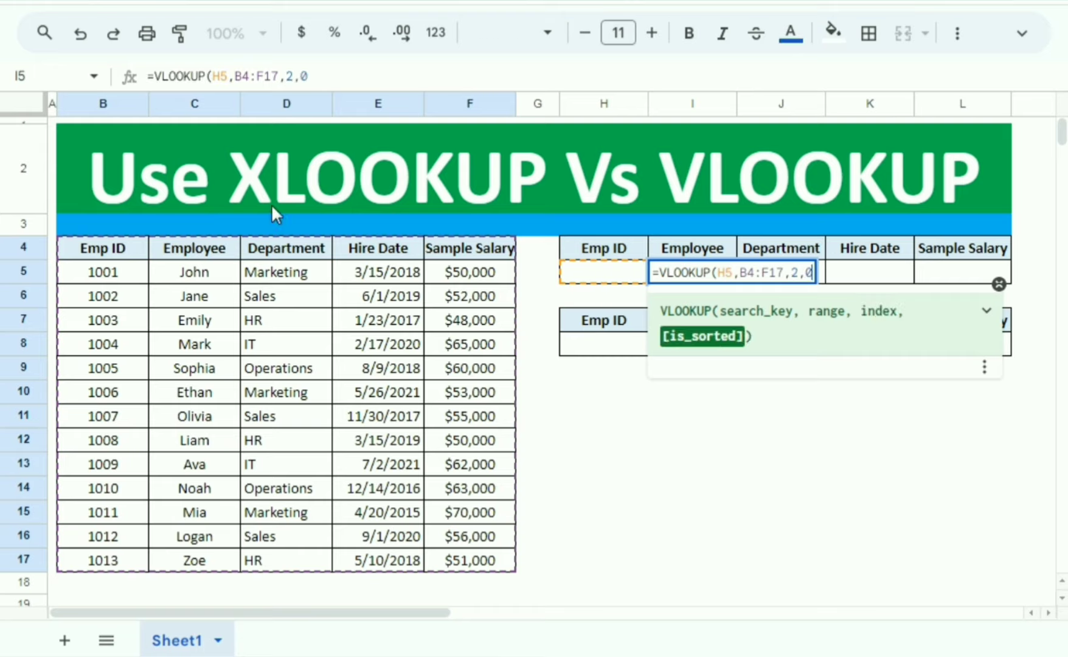
pyautogui.write(')')
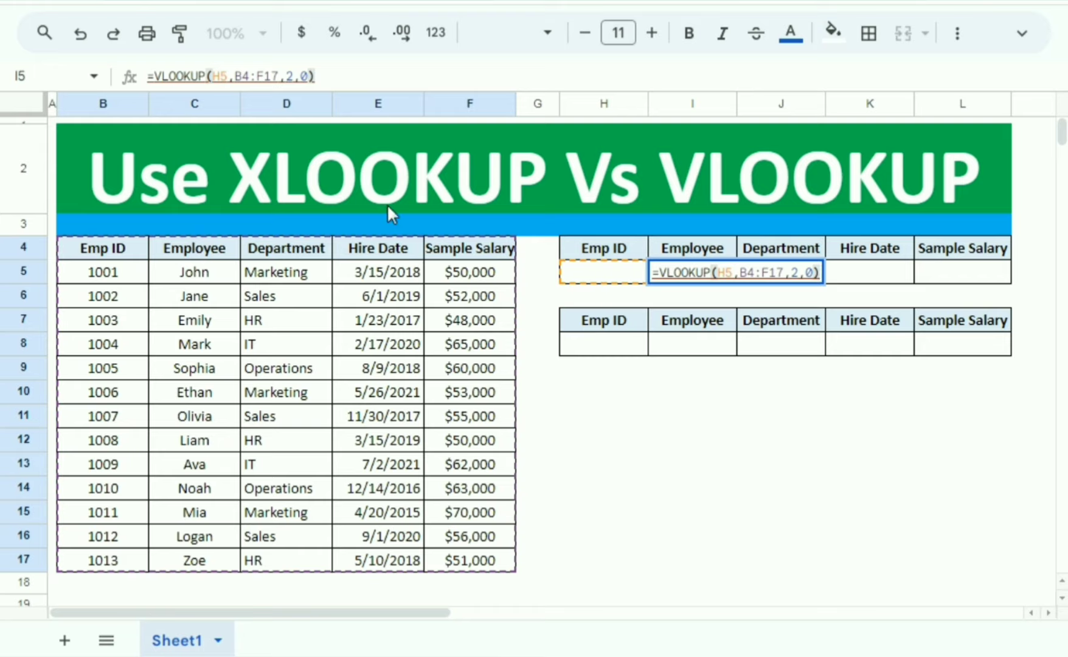
# Make the VLOOKUP range in I5 absolute as $B$4:$F$17 and commit the formula
pyautogui.moveTo(740, 273); pyautogui.dragTo(787, 278)
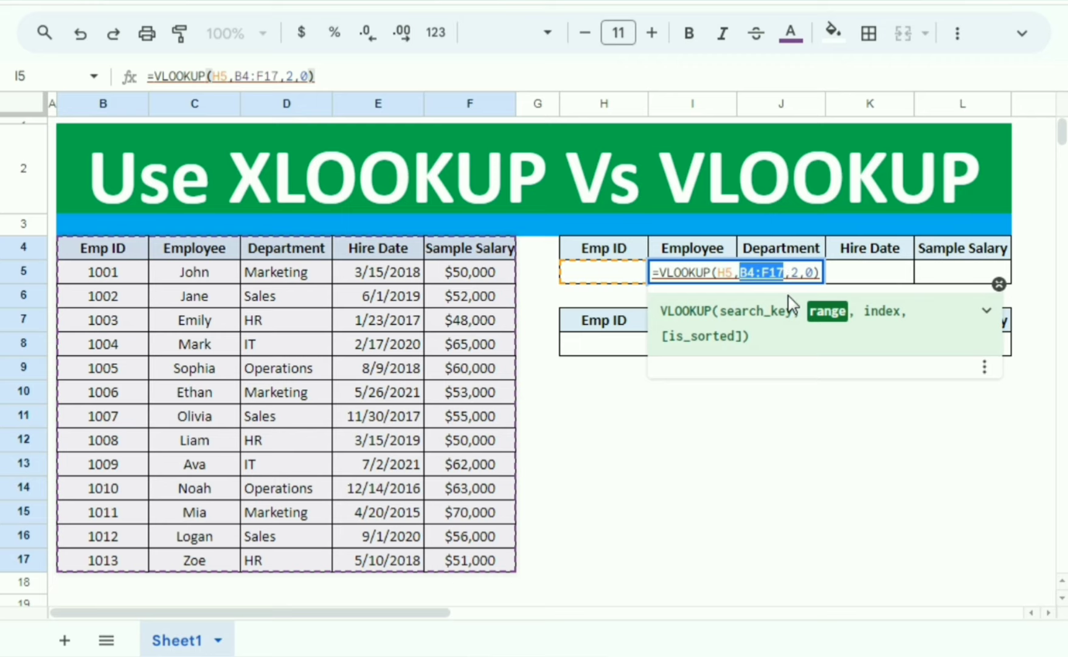
pyautogui.press('F4')
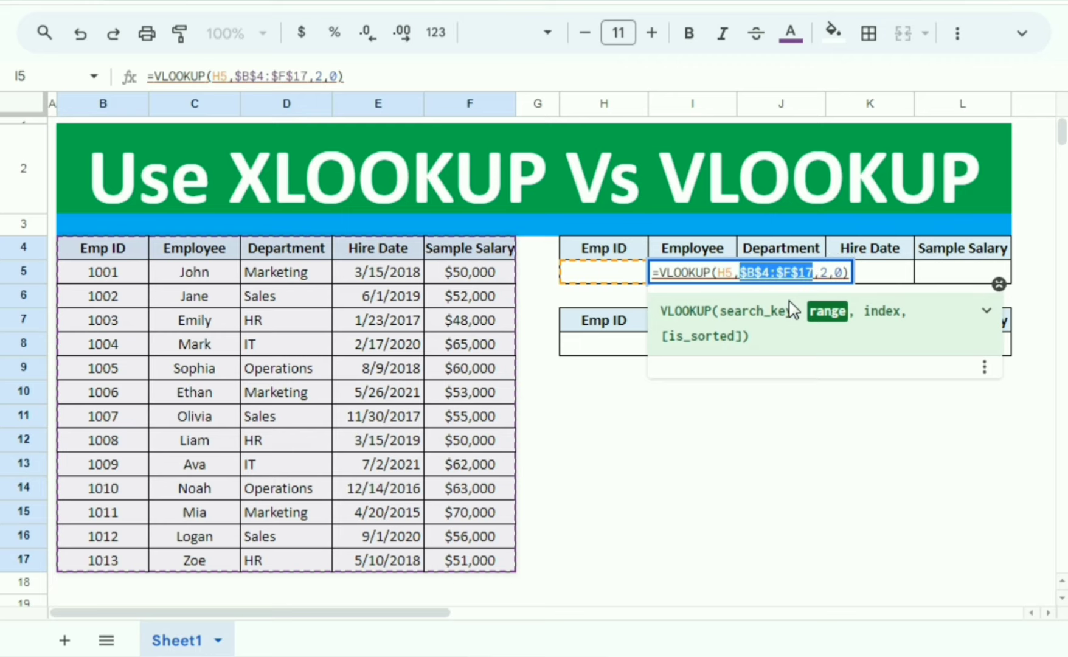
pyautogui.press('Return')
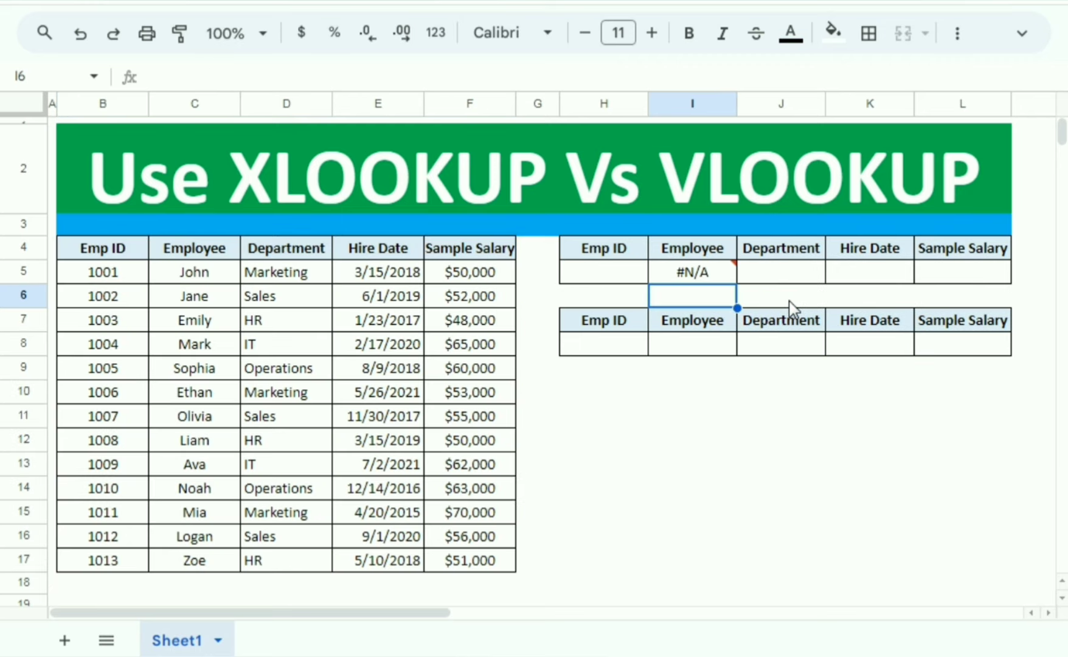
# Fill the VLOOKUP formula from I5 across to L5 and check the copied formula in L5
pyautogui.click(710, 275)
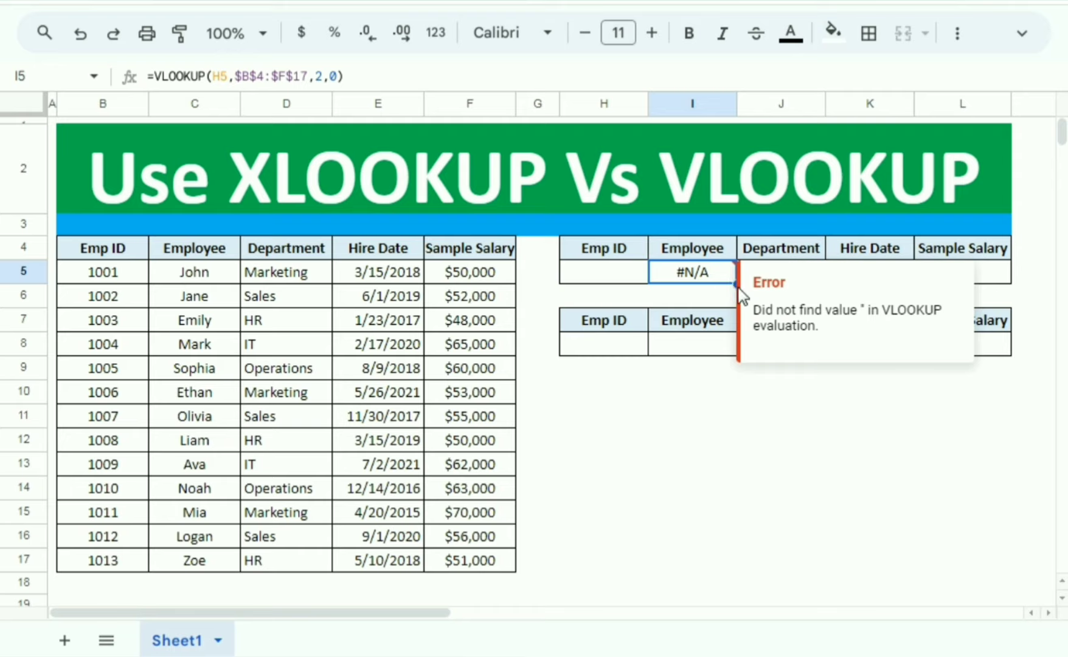
pyautogui.moveTo(734, 283); pyautogui.dragTo(1003, 290)
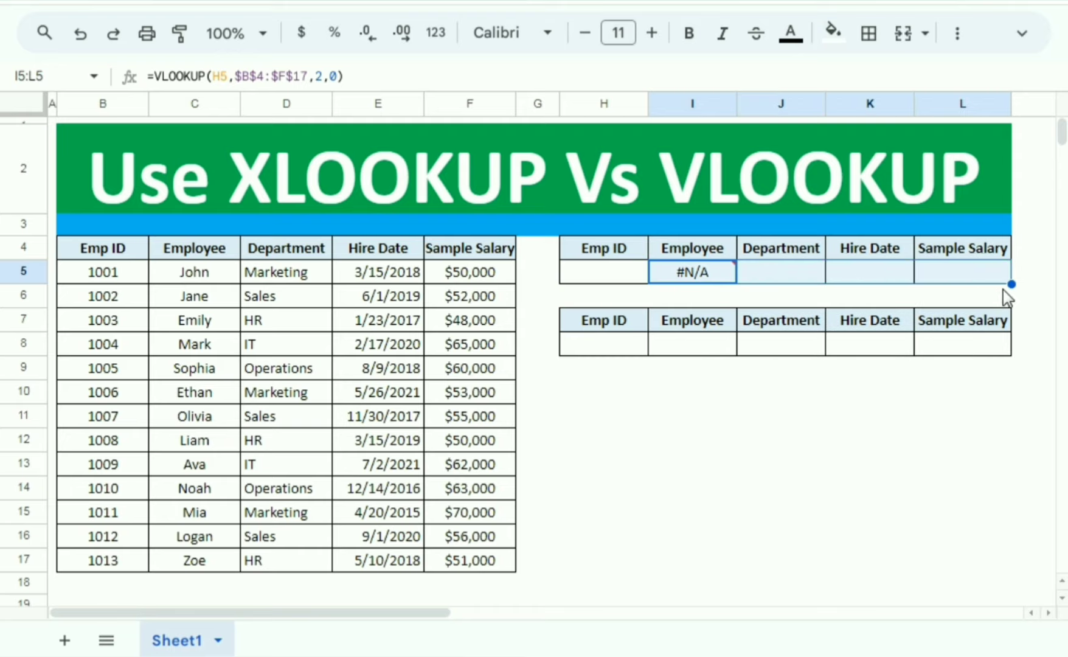
pyautogui.click(1001, 412)
pyautogui.click(974, 279)
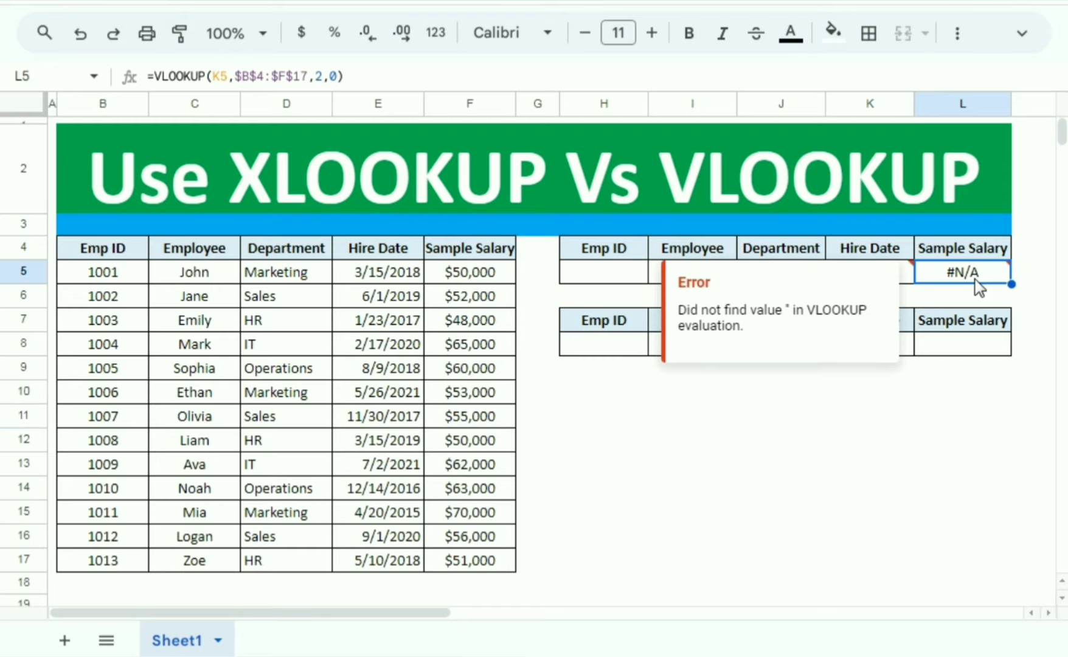
# Enter 1001 as the Emp ID in cell H5 of the upper lookup table
pyautogui.click(623, 281)
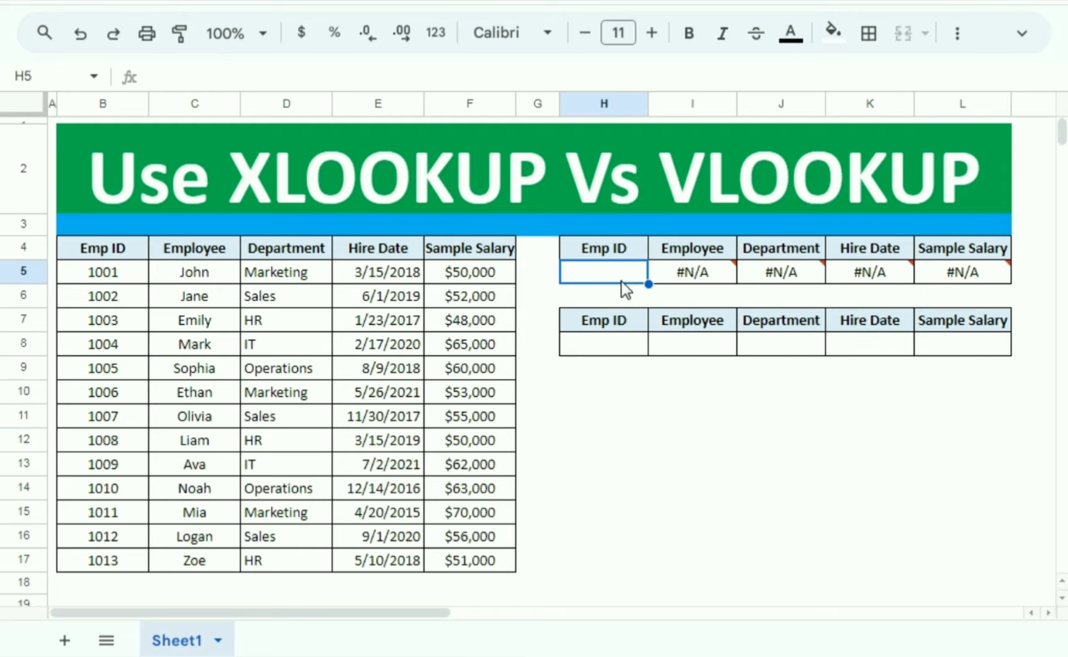
pyautogui.write('1001')
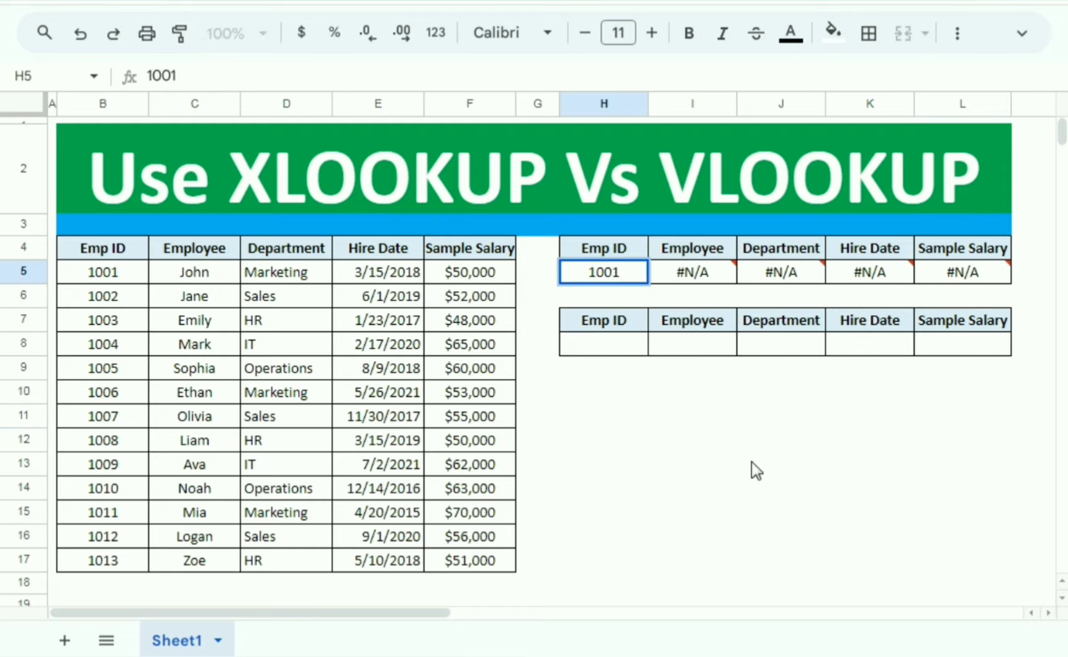
pyautogui.press('Return')
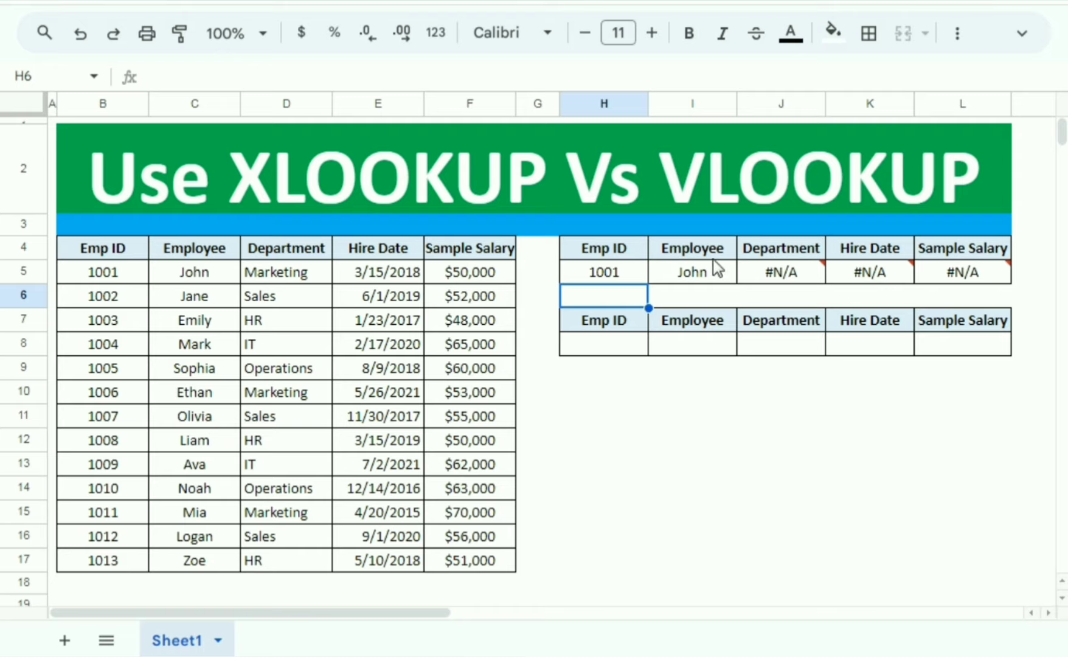
pyautogui.moveTo(883, 275)
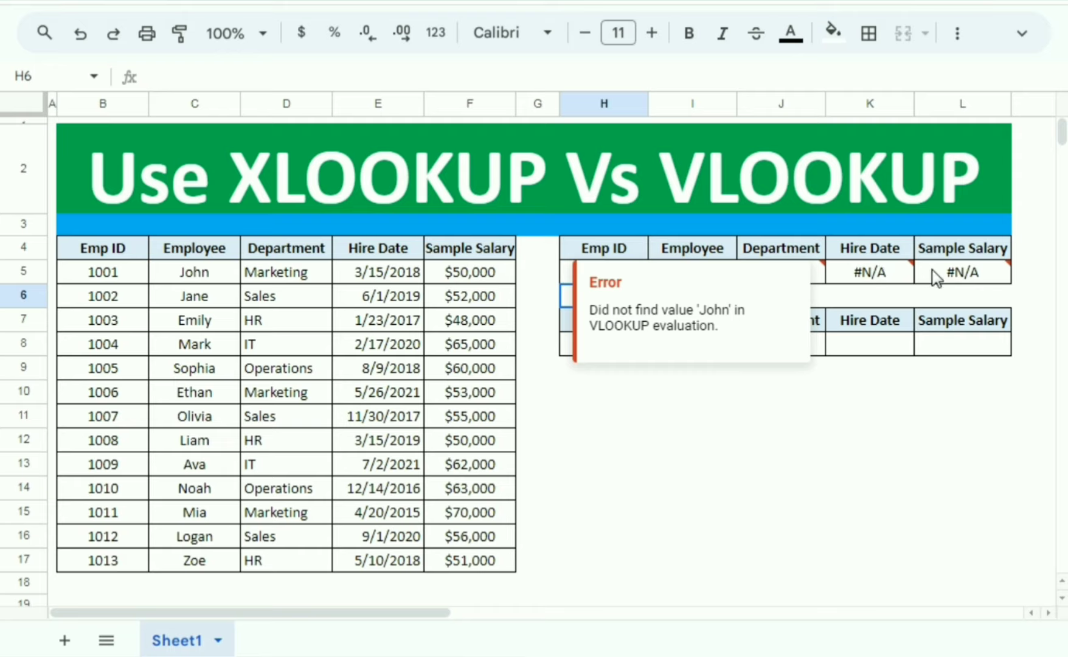
pyautogui.click(920, 496)
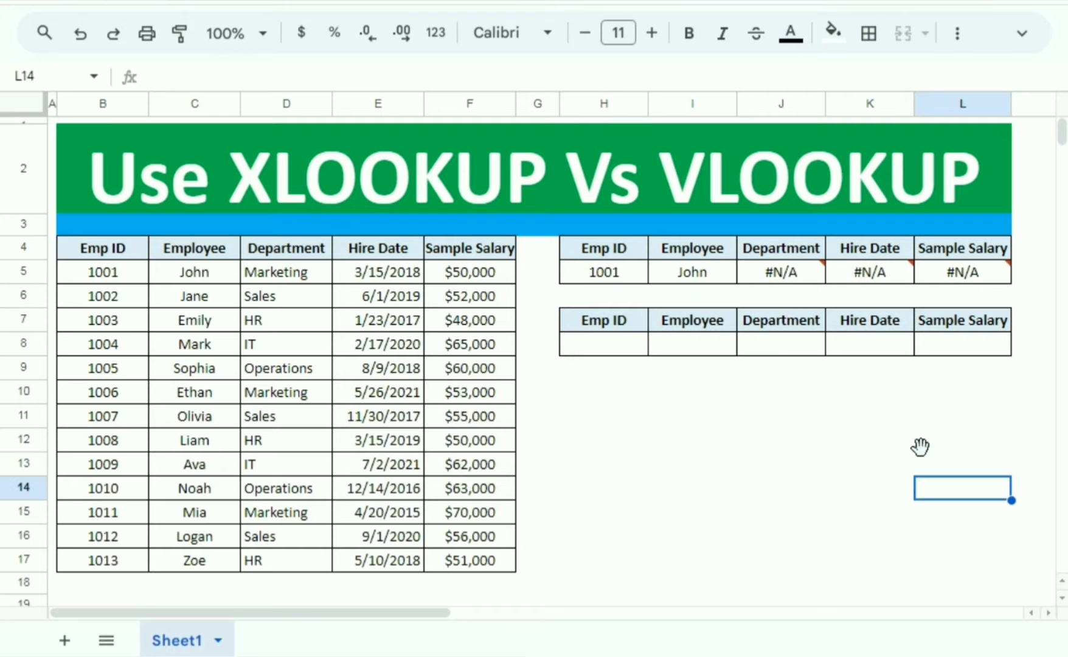
# Examine which cell the search key of the Sample Salary formula in L5 refers to, compared with the Emp ID in H5
pyautogui.click(940, 281)
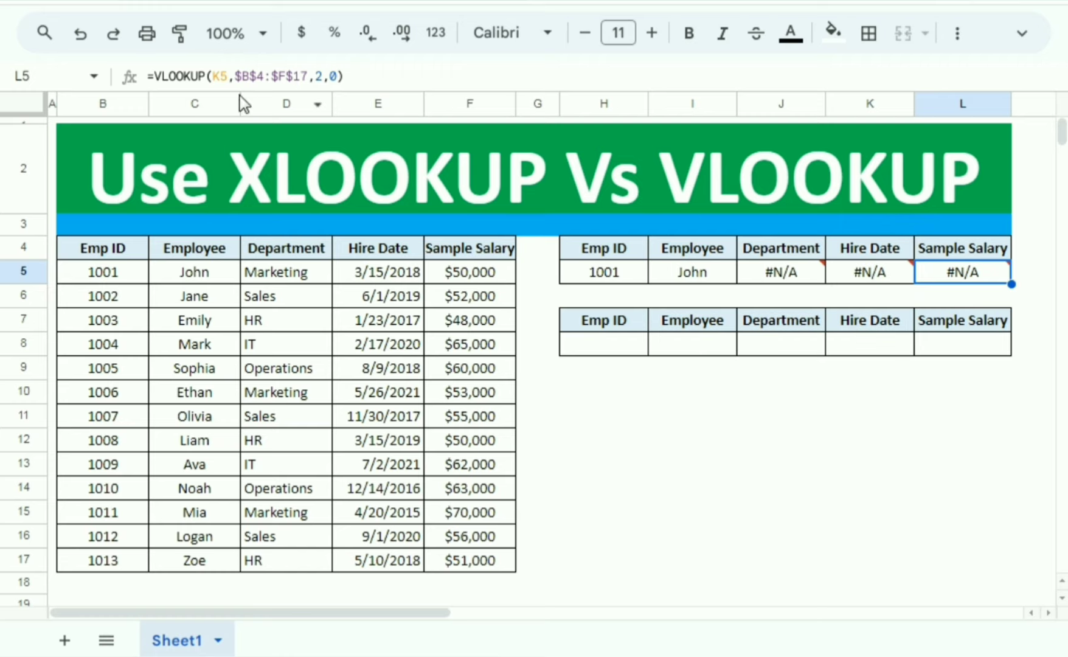
pyautogui.click(220, 78)
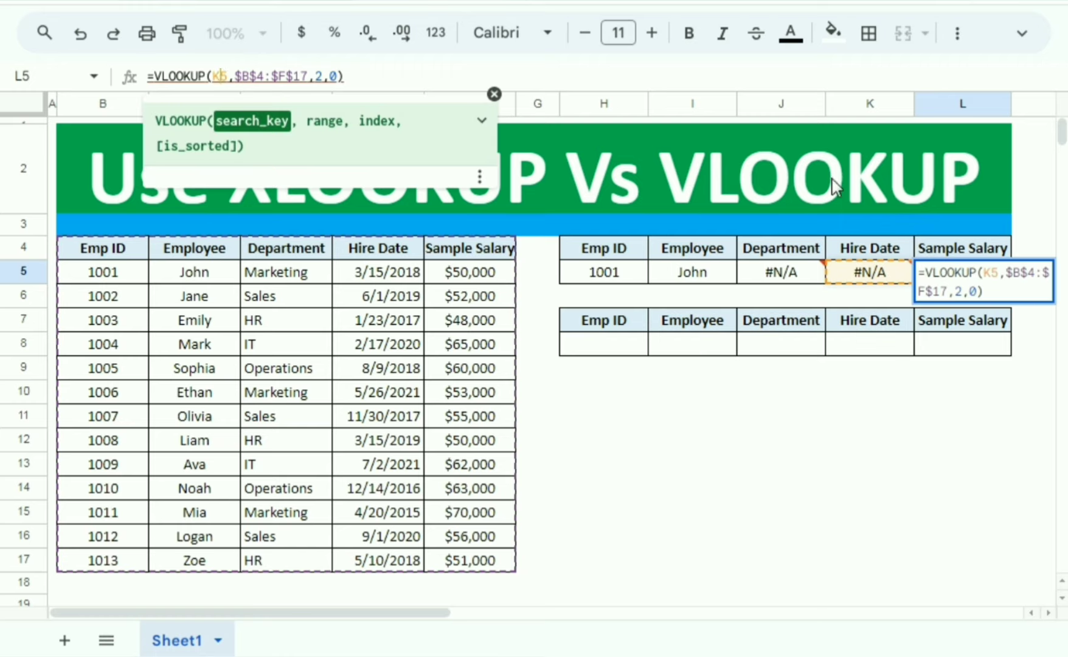
pyautogui.moveTo(838, 277)
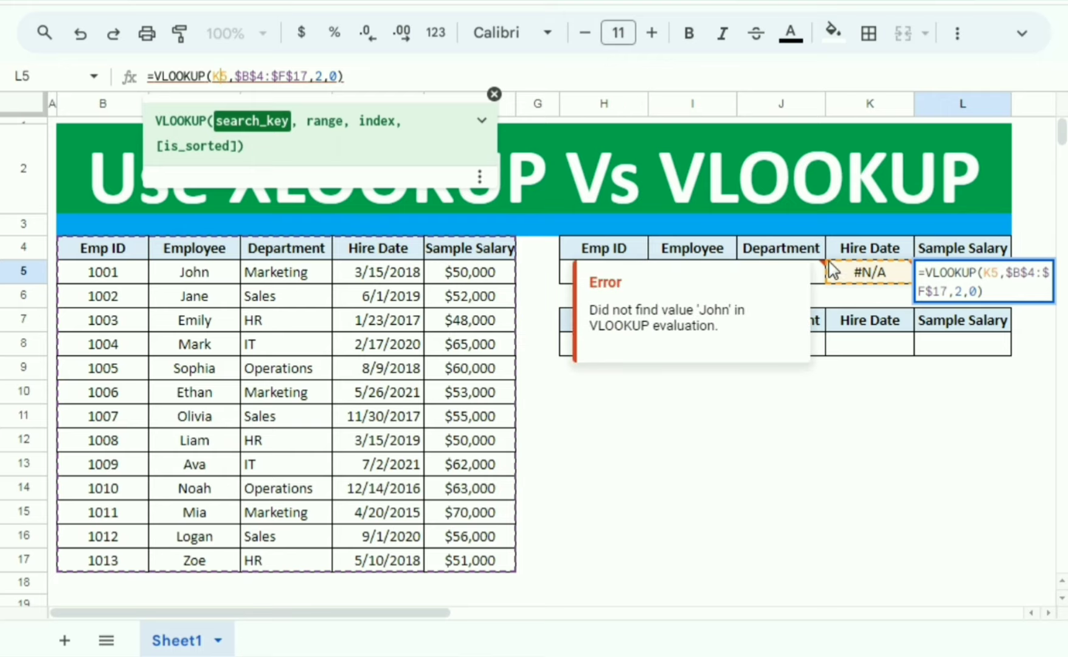
pyautogui.press('Escape')
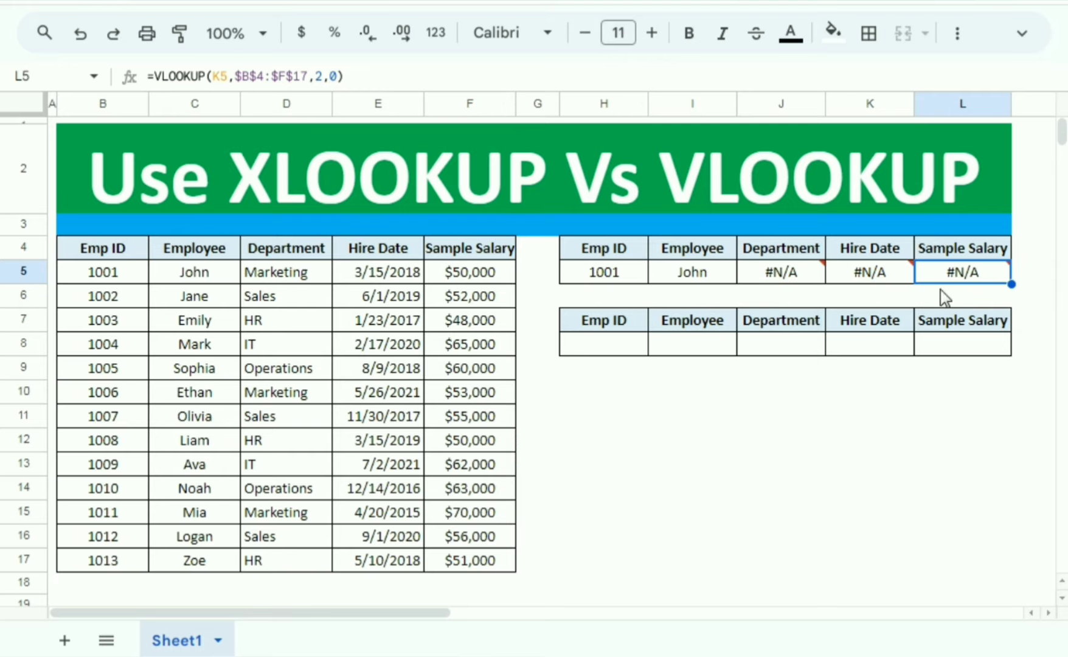
pyautogui.doubleClick(941, 277)
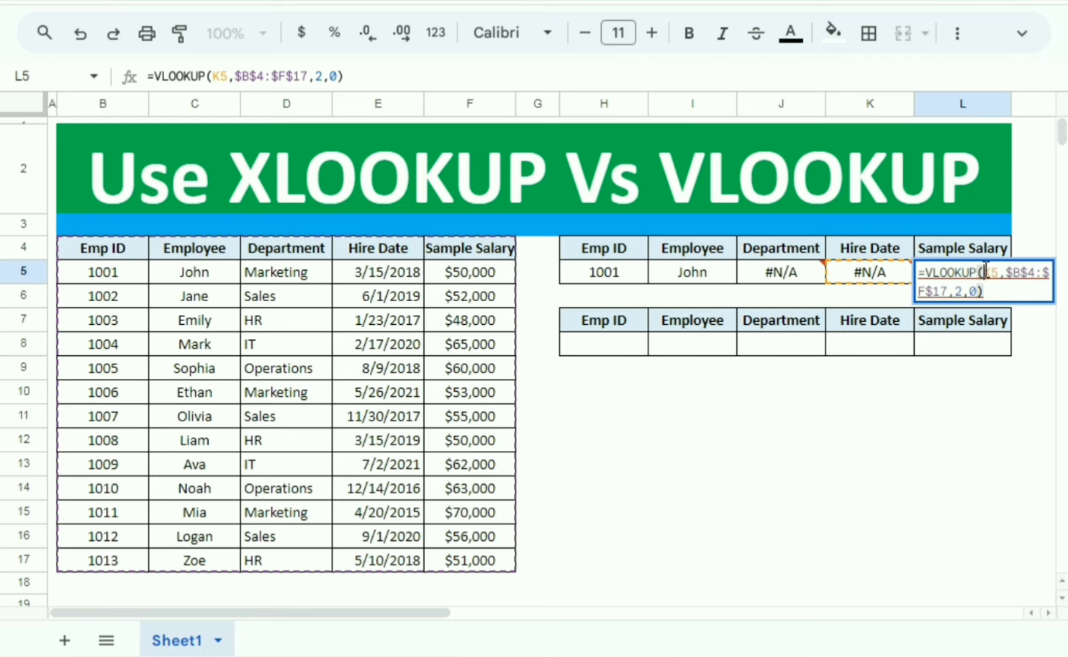
pyautogui.moveTo(984, 272); pyautogui.dragTo(999, 272)
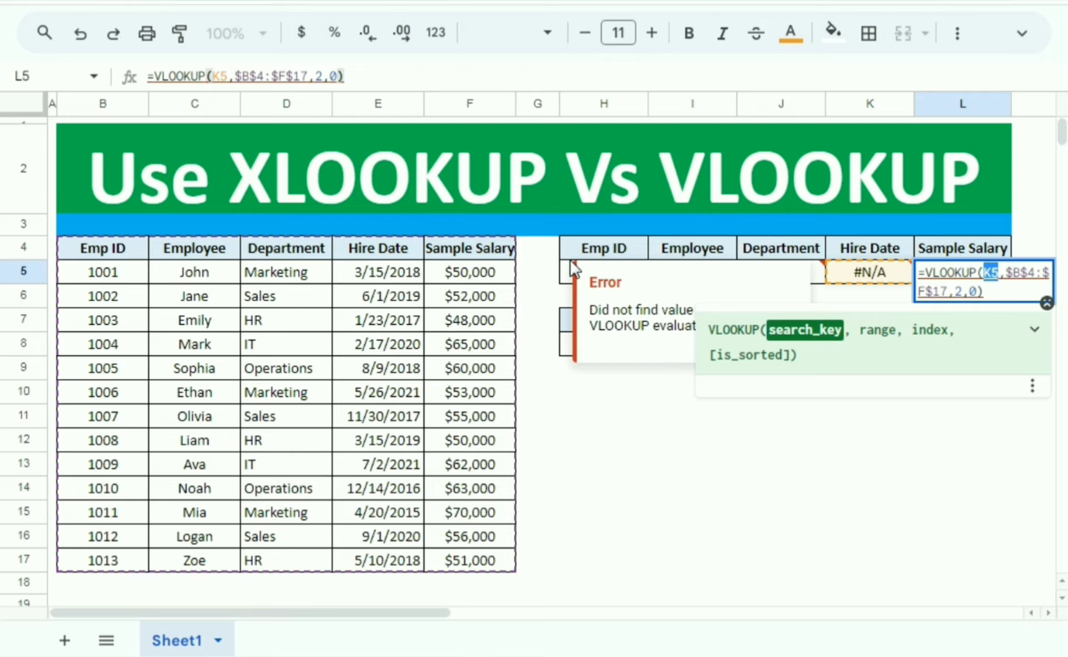
pyautogui.press('Return')
pyautogui.click(583, 278)
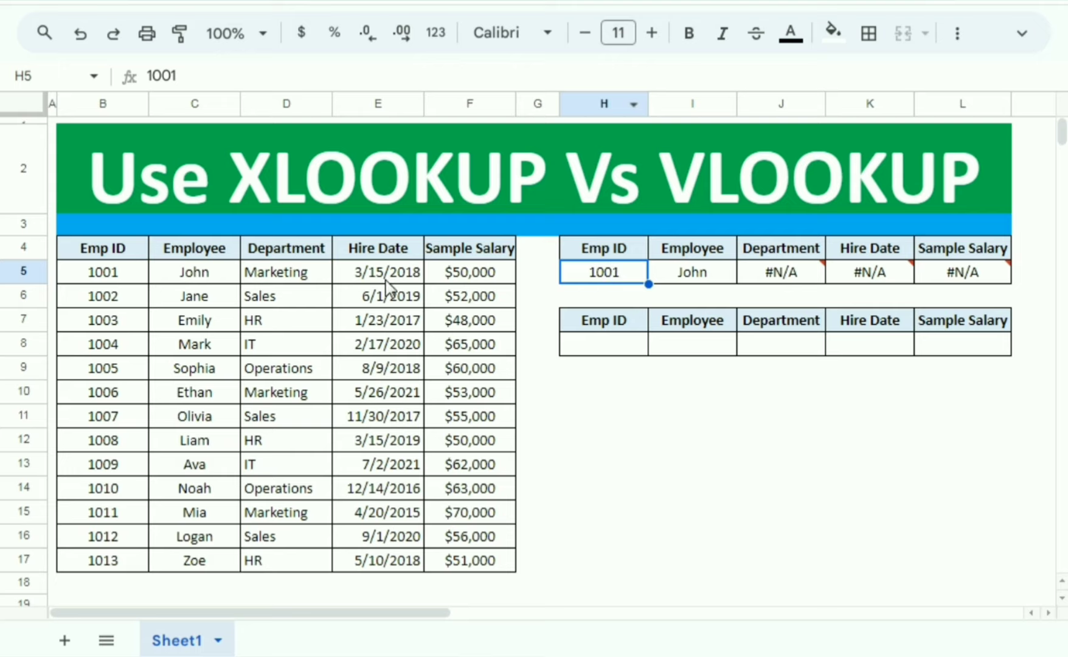
# Change the VLOOKUP search key in the Sample Salary cell L5 to H5
pyautogui.click(978, 281)
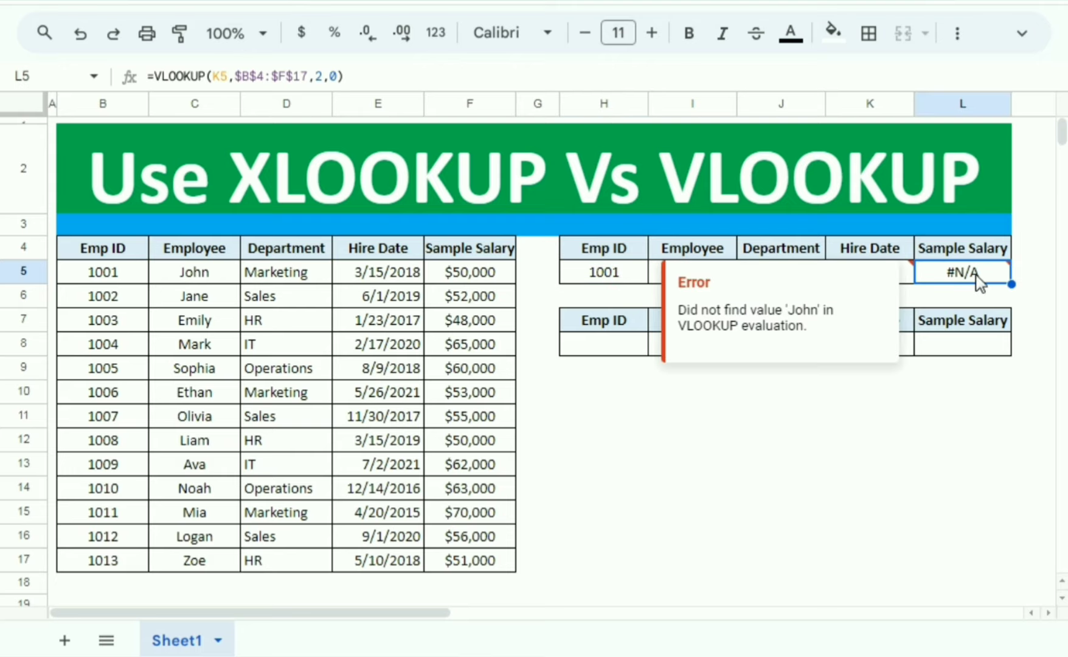
pyautogui.doubleClick(220, 76)
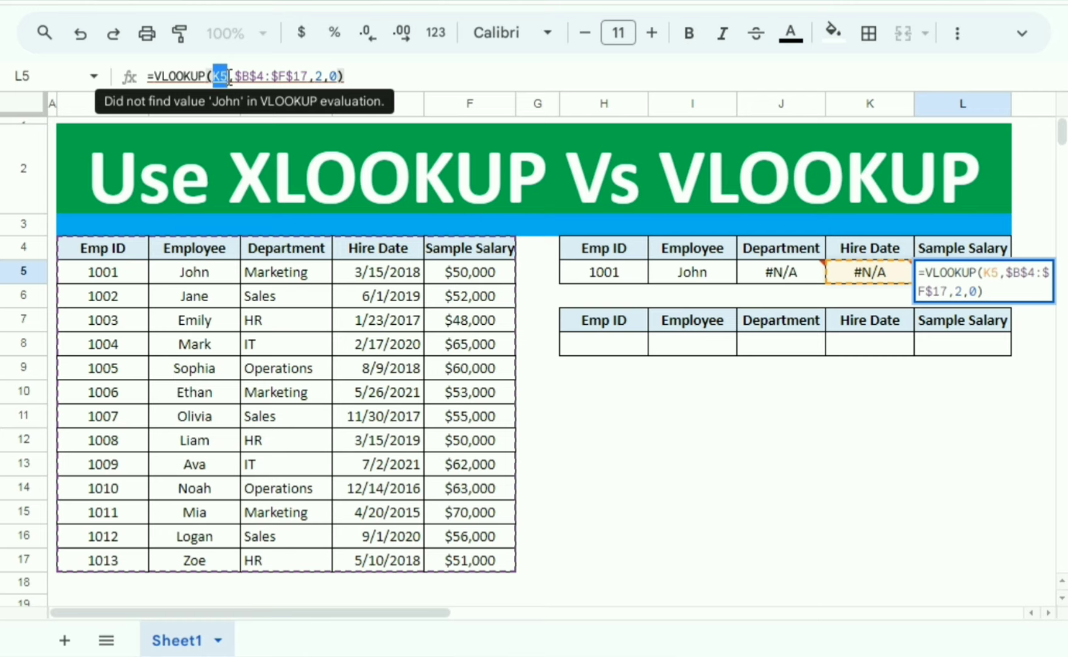
pyautogui.write('H5')
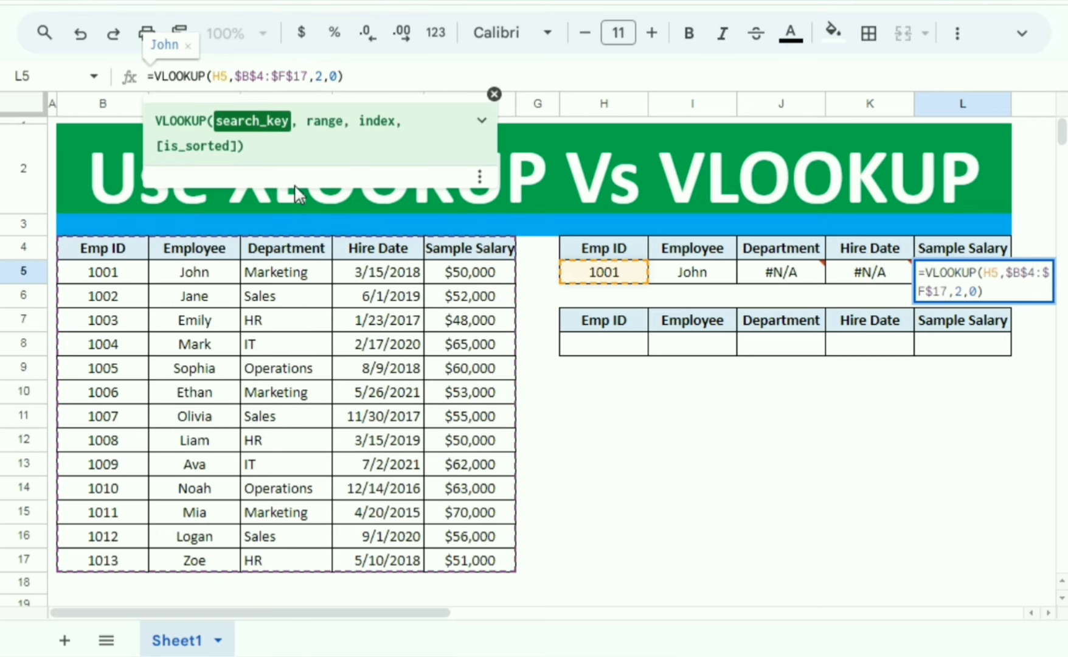
pyautogui.press('Return')
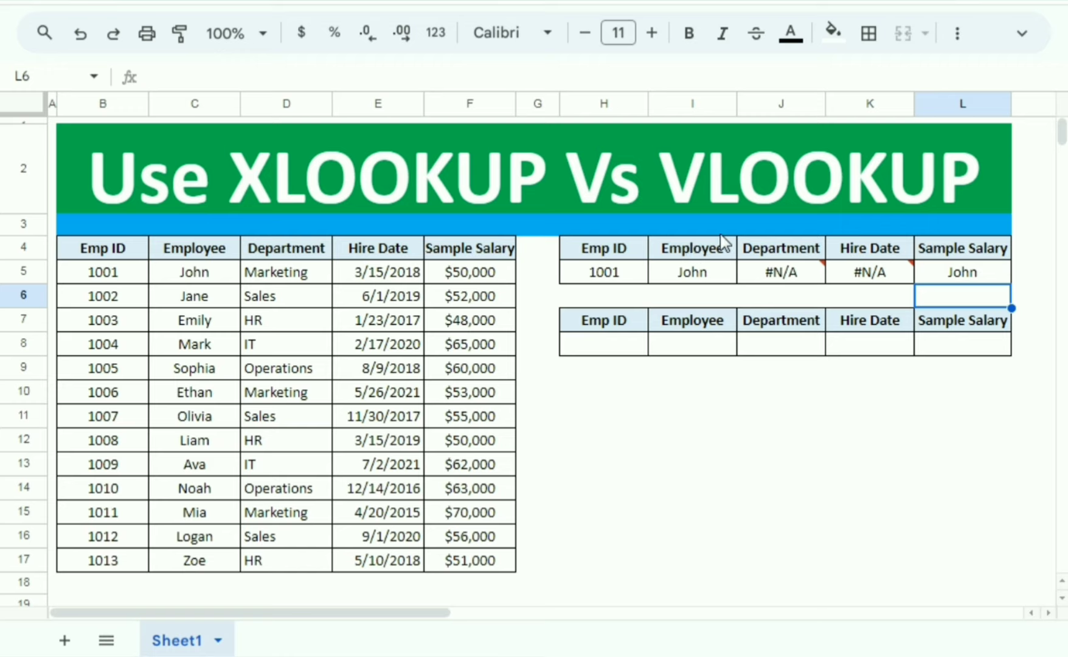
# Set the column index of the VLOOKUP in L5 to 5 so it returns the sample salary
pyautogui.click(977, 275)
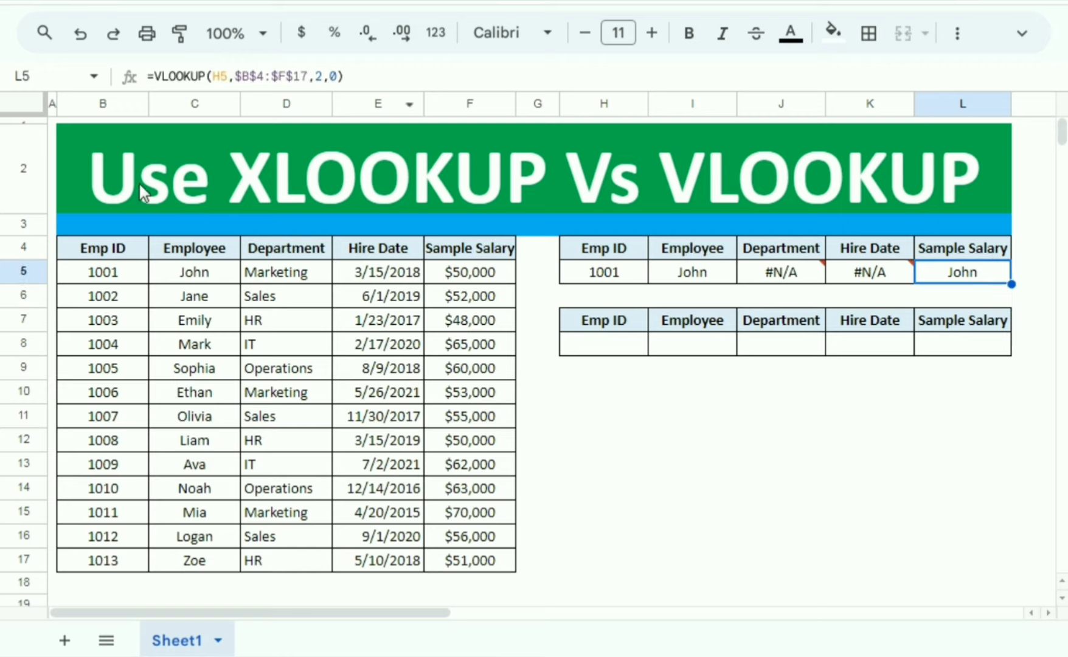
pyautogui.click(323, 76)
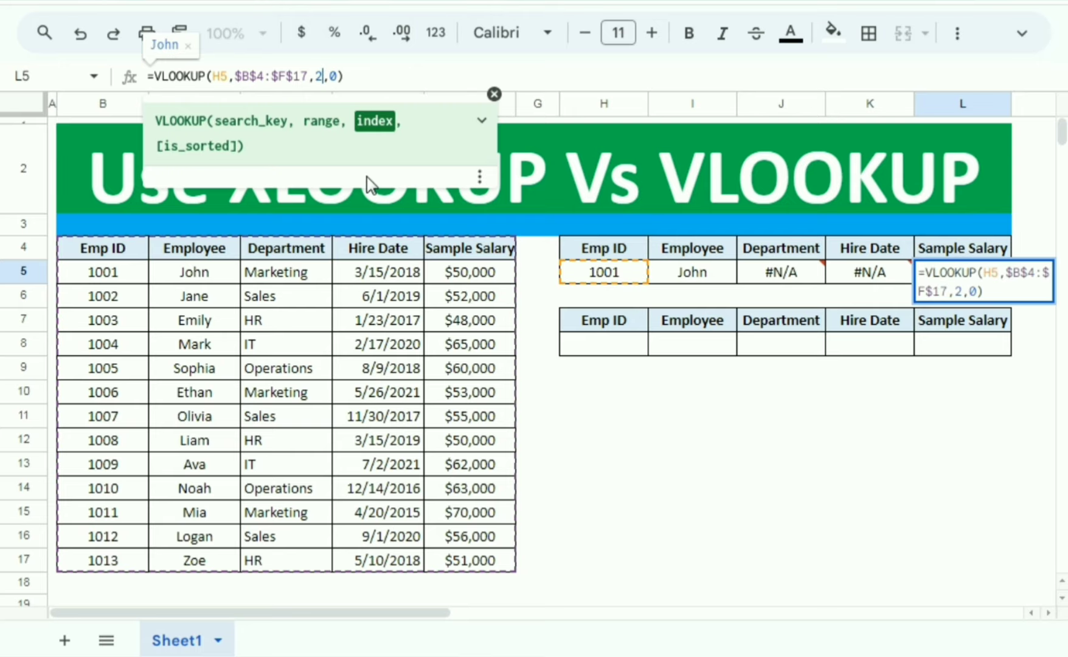
pyautogui.press('BackSpace')
pyautogui.write('5')
pyautogui.press('Return')
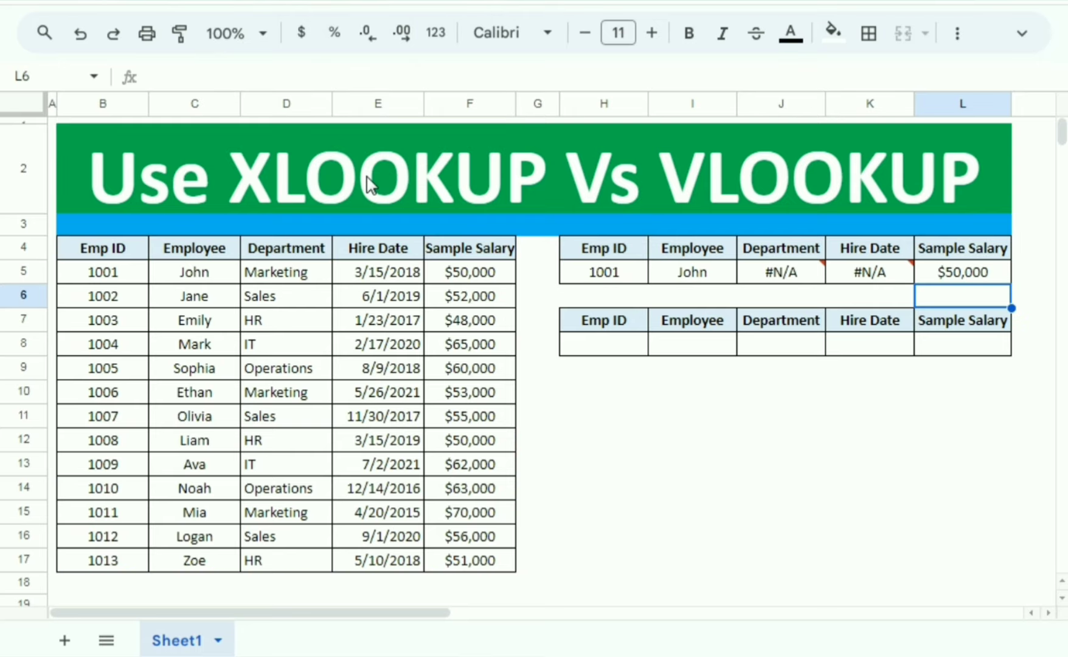
# Correct the Hire Date formula in K5 to =VLOOKUP(H5,$B$4:$F$17,4,0)
pyautogui.click(876, 272)
pyautogui.click(222, 76)
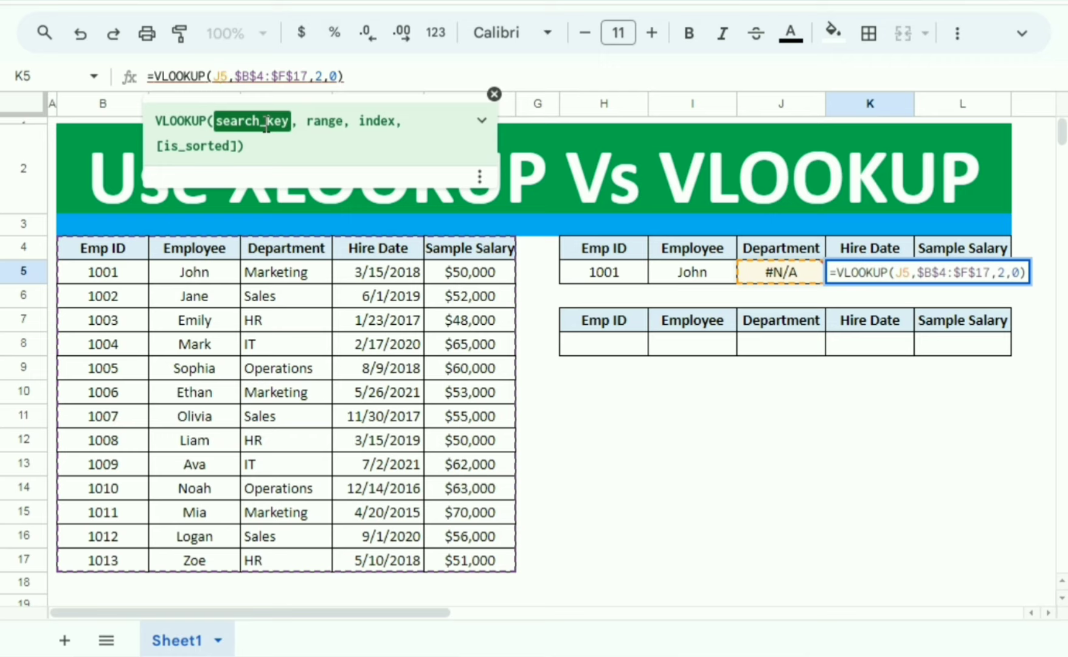
pyautogui.press('BackSpace')
pyautogui.write('H')
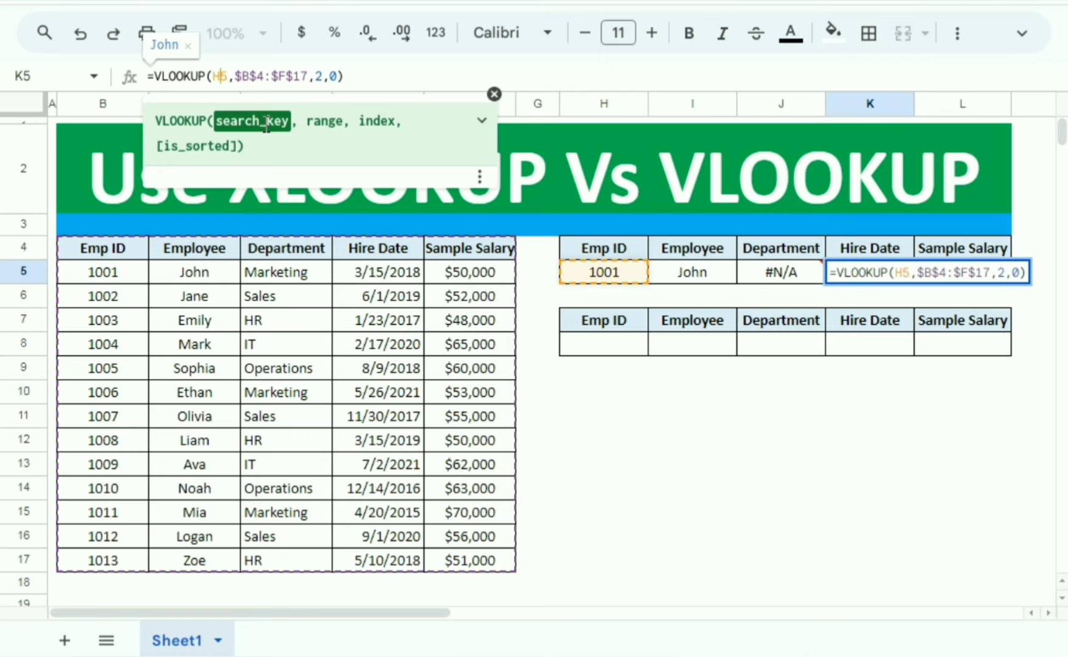
pyautogui.doubleClick(317, 77)
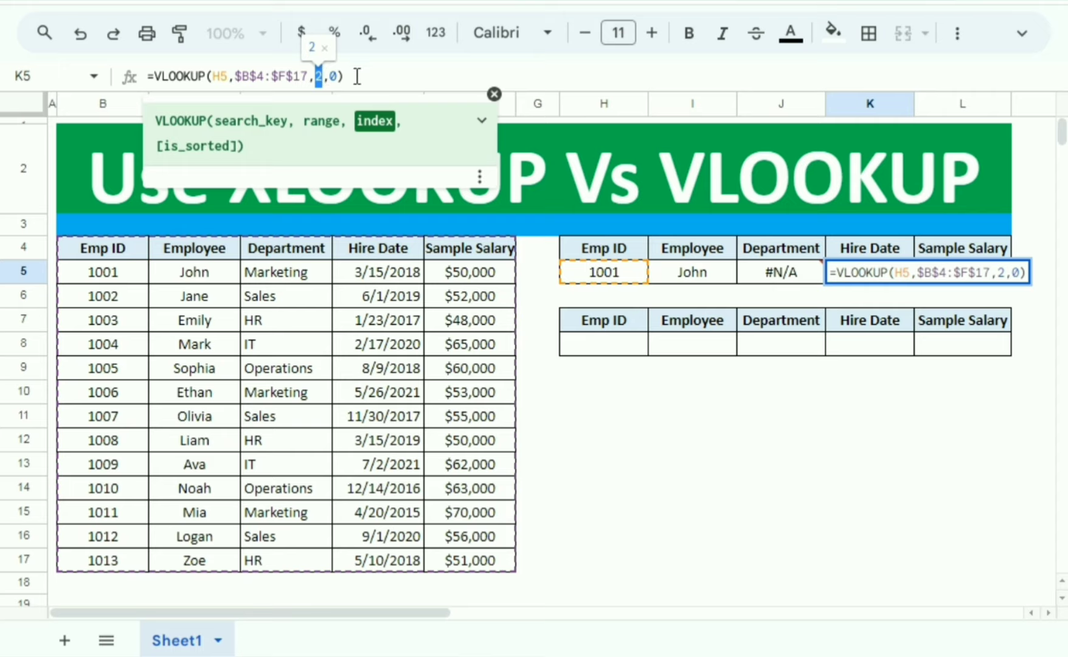
pyautogui.write('4')
pyautogui.press('Return')
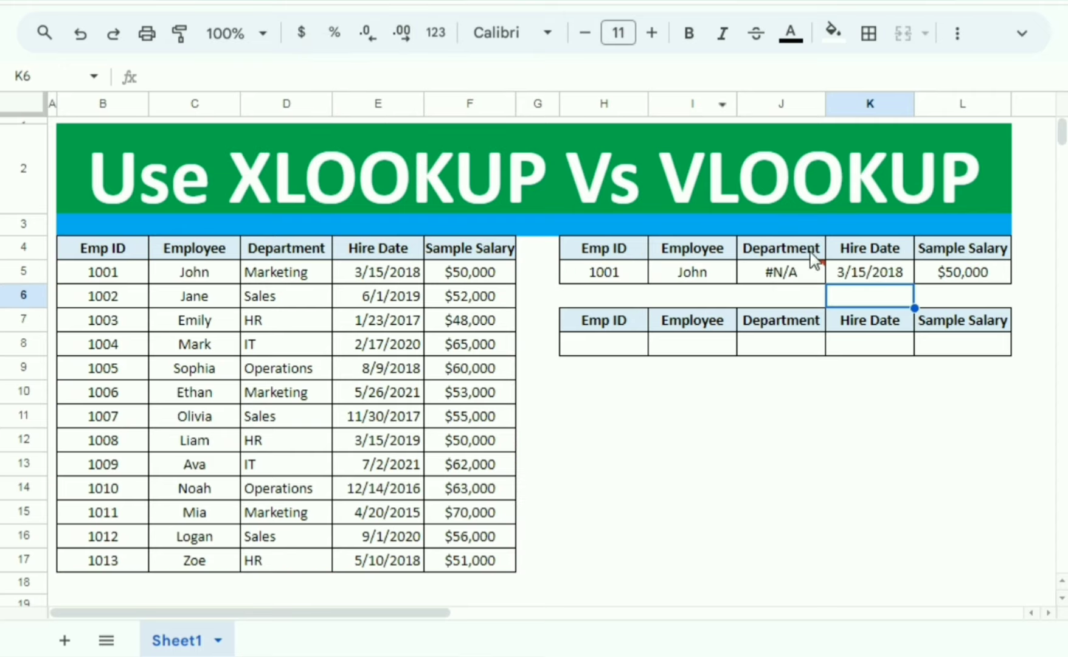
# Correct the Department formula in J5 to =VLOOKUP(H5,$B$4:$F$17,3,0)
pyautogui.click(804, 277)
pyautogui.doubleClick(221, 77)
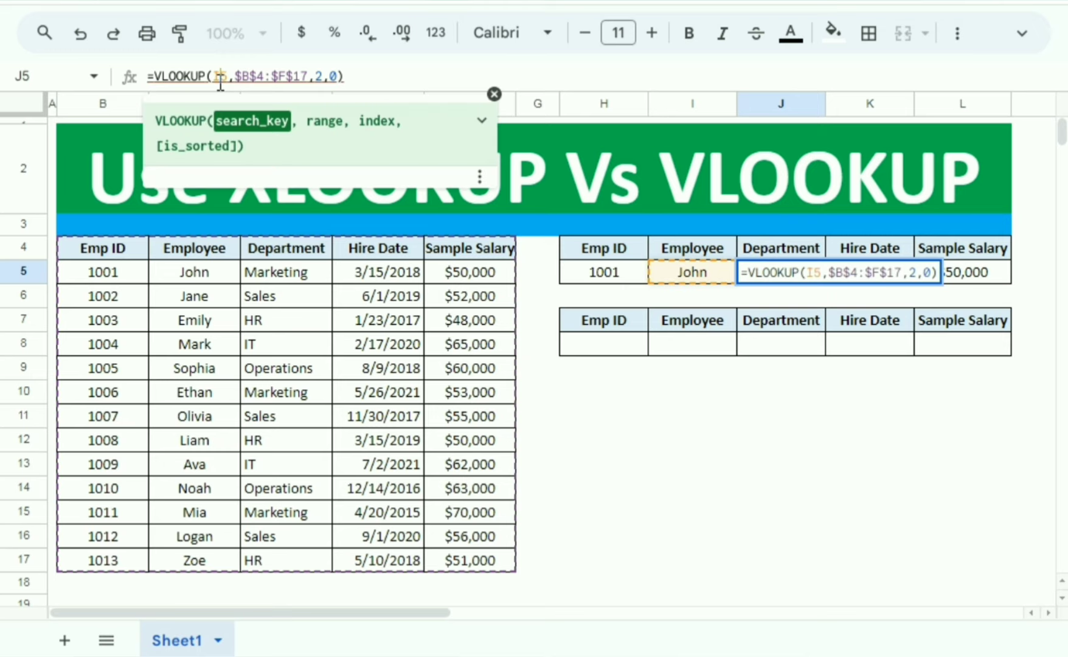
pyautogui.write('H5')
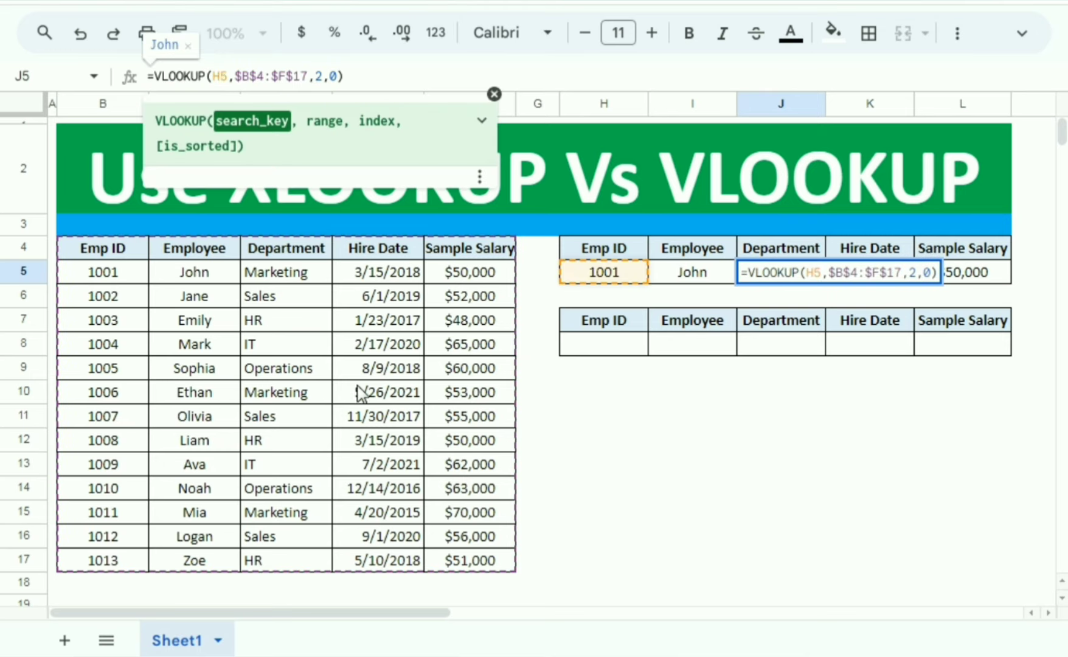
pyautogui.click(321, 77)
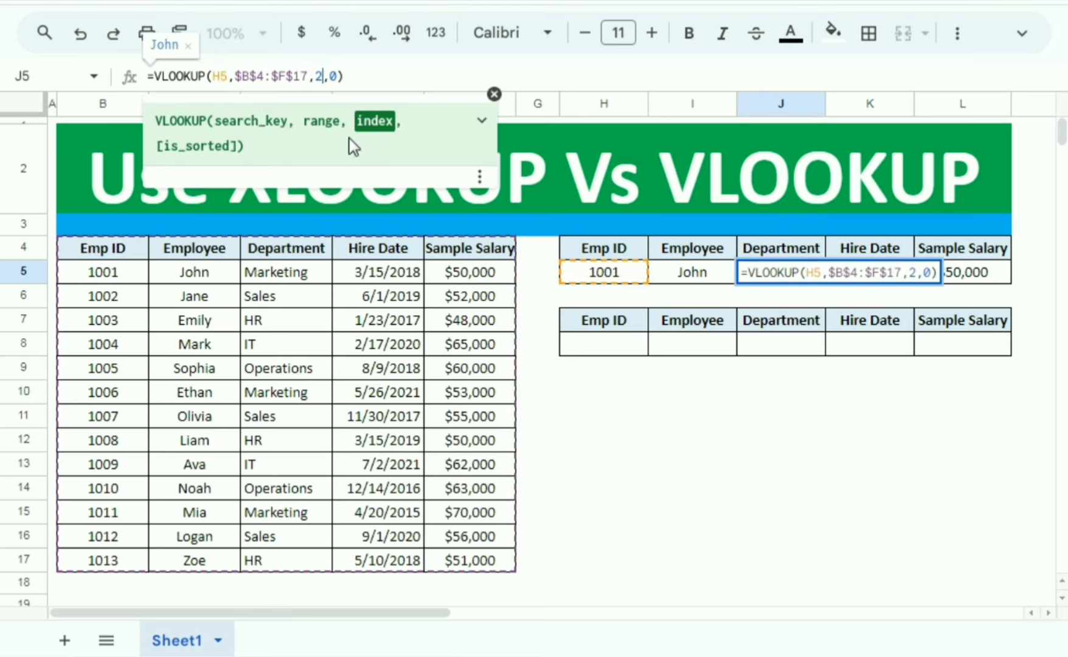
pyautogui.press('BackSpace')
pyautogui.write('3')
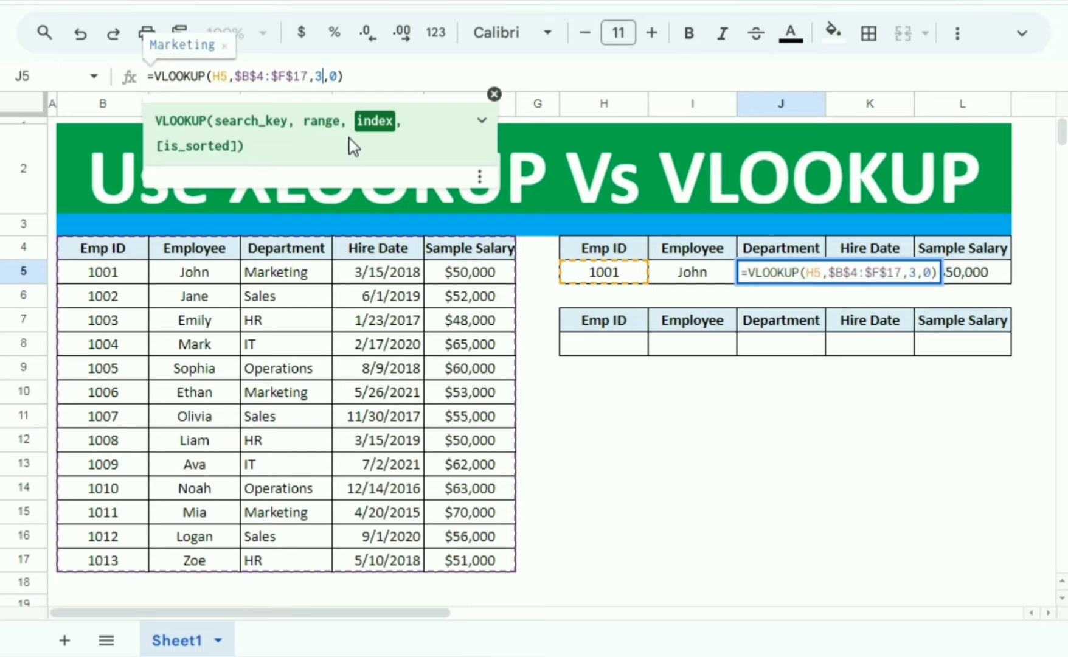
pyautogui.press('Return')
# Review the Emp ID in H5 and the corrected VLOOKUP formulas in J5 and K5
pyautogui.click(759, 275)
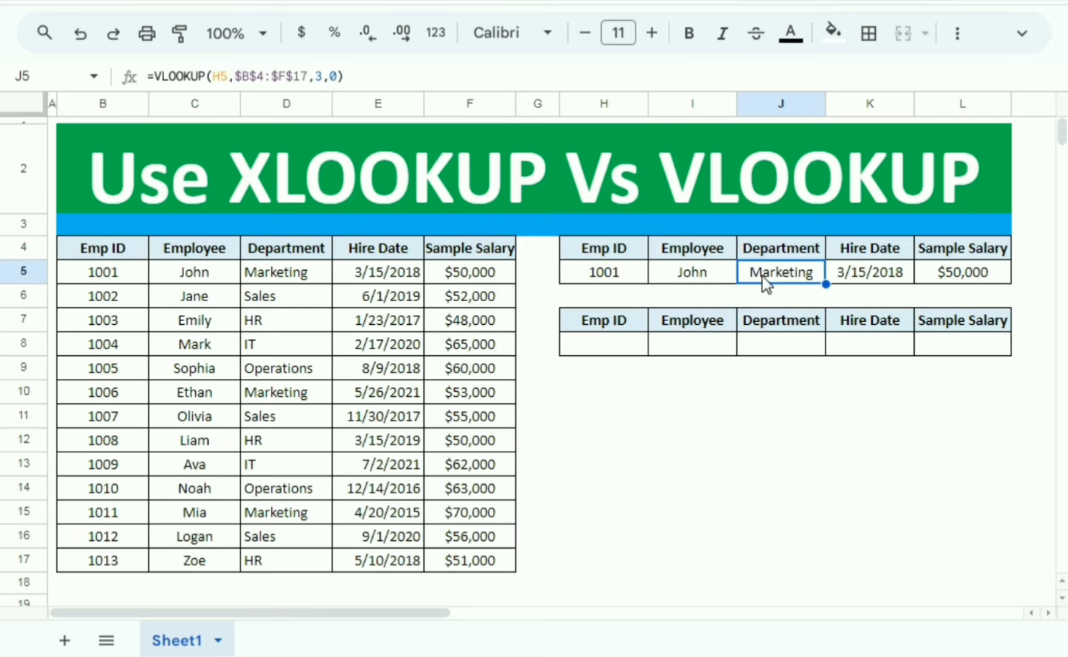
pyautogui.click(621, 277)
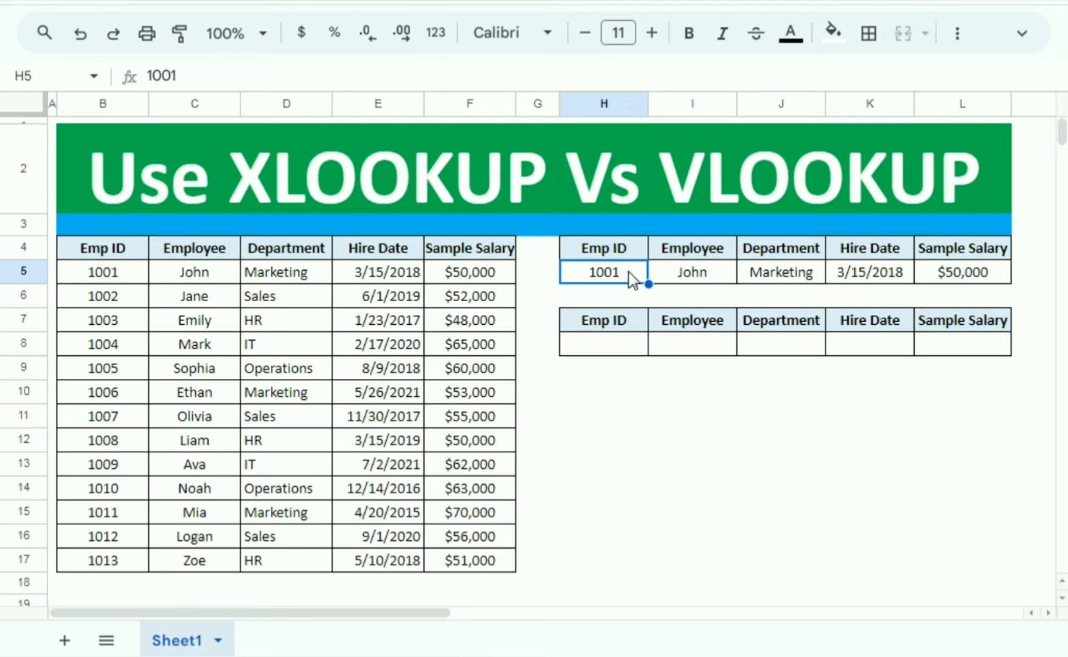
pyautogui.click(761, 279)
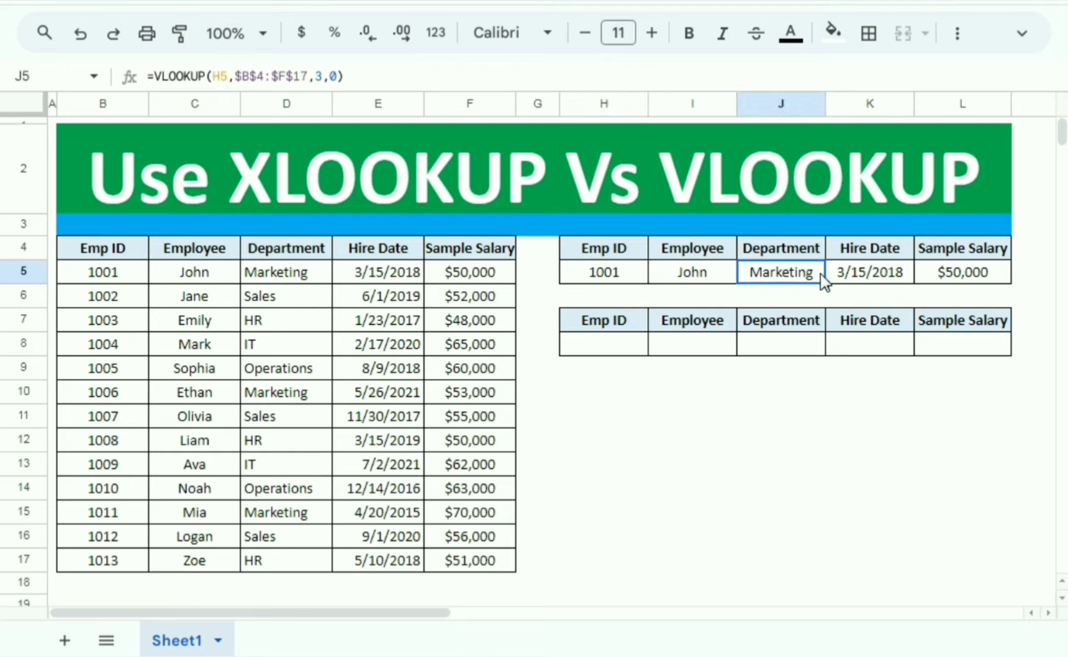
pyautogui.click(855, 281)
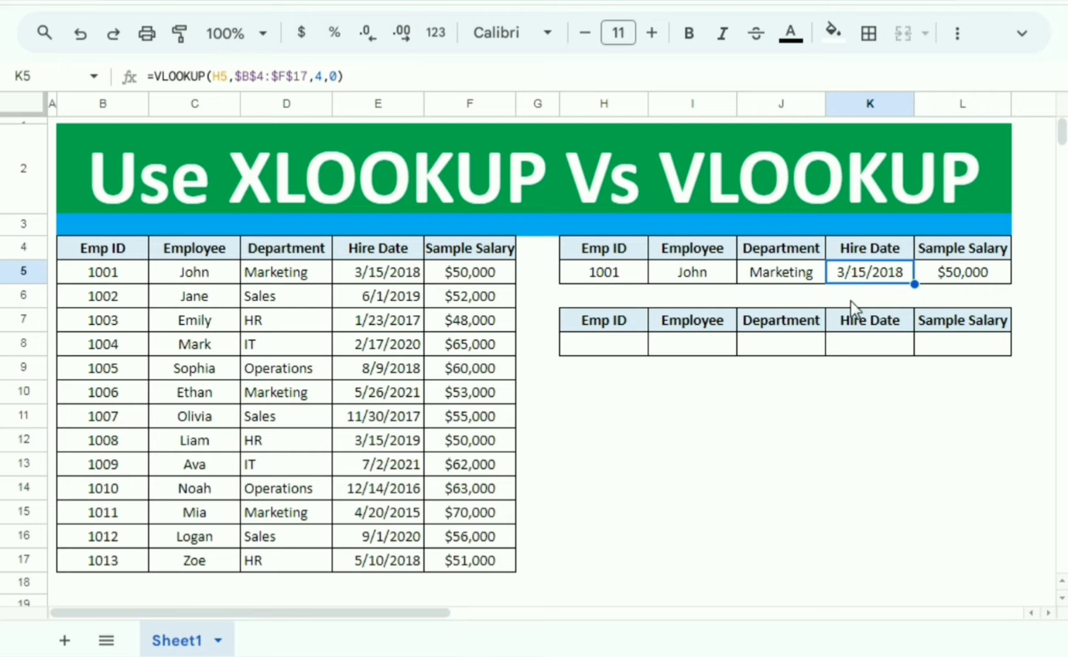
# Build the Employee lookup =XLOOKUP(H8,B4:B17,C4:C17) in I8
pyautogui.click(690, 346)
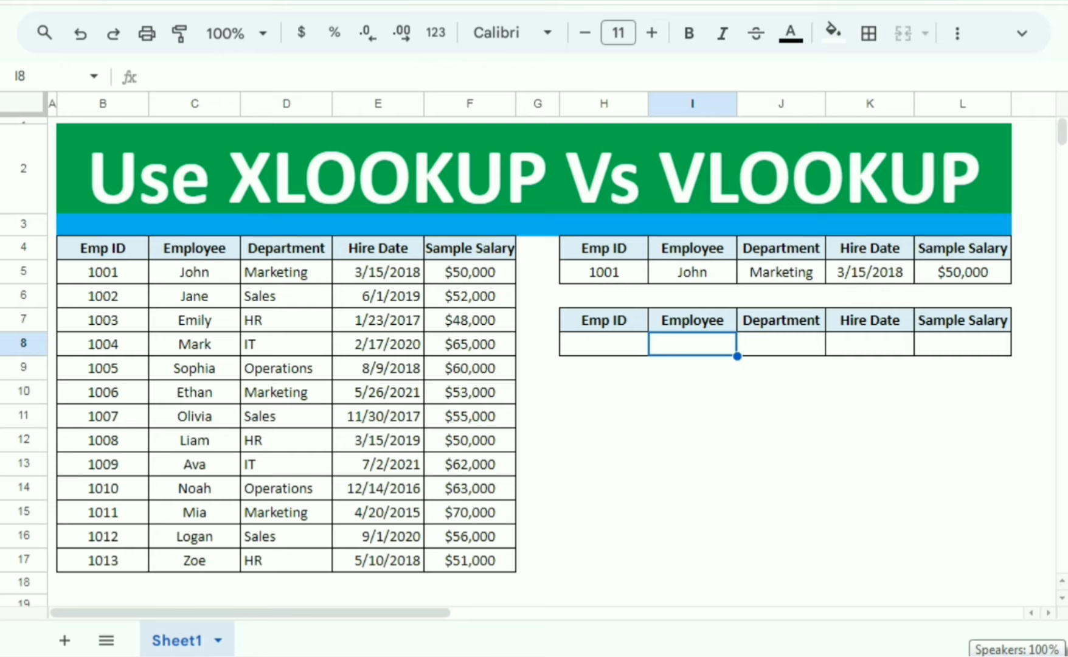
pyautogui.write('=XLO')
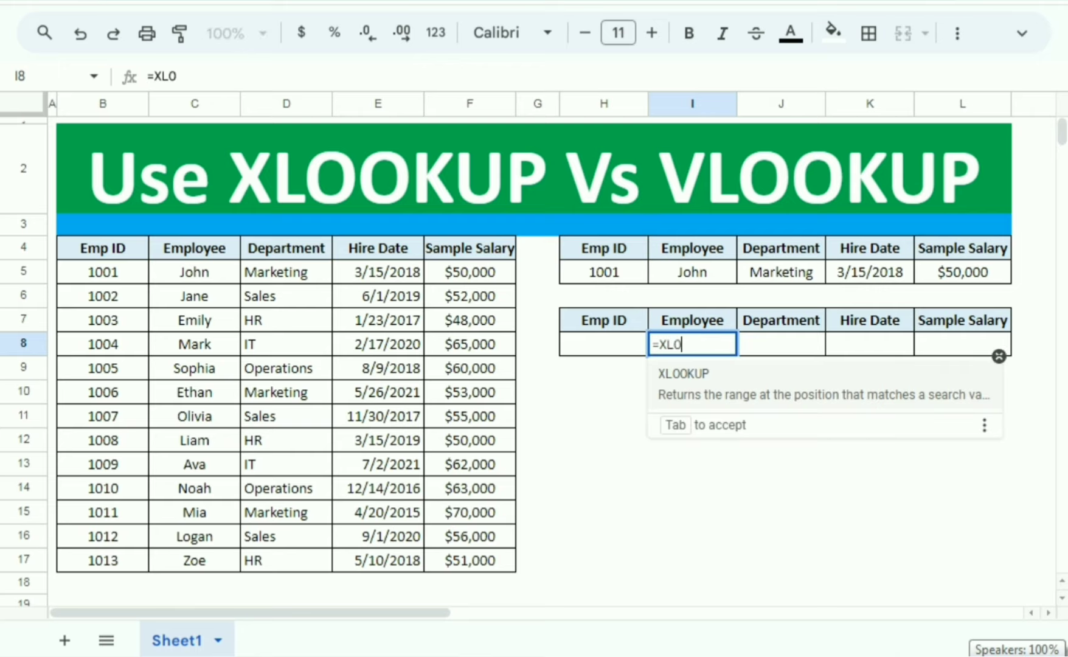
pyautogui.write('OKUP(')
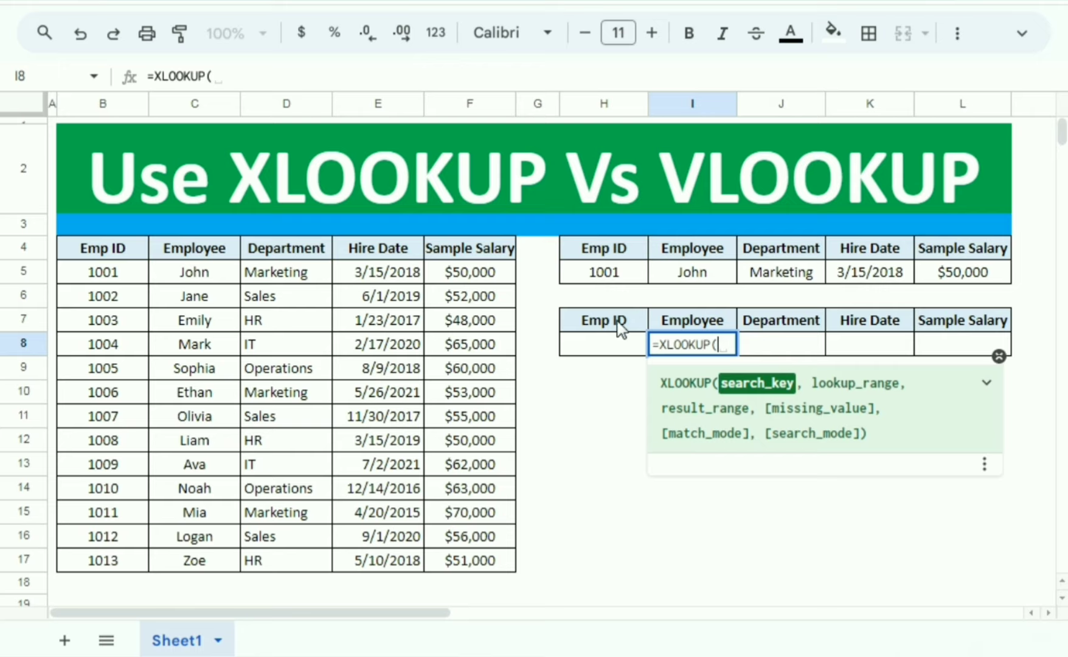
pyautogui.click(605, 347)
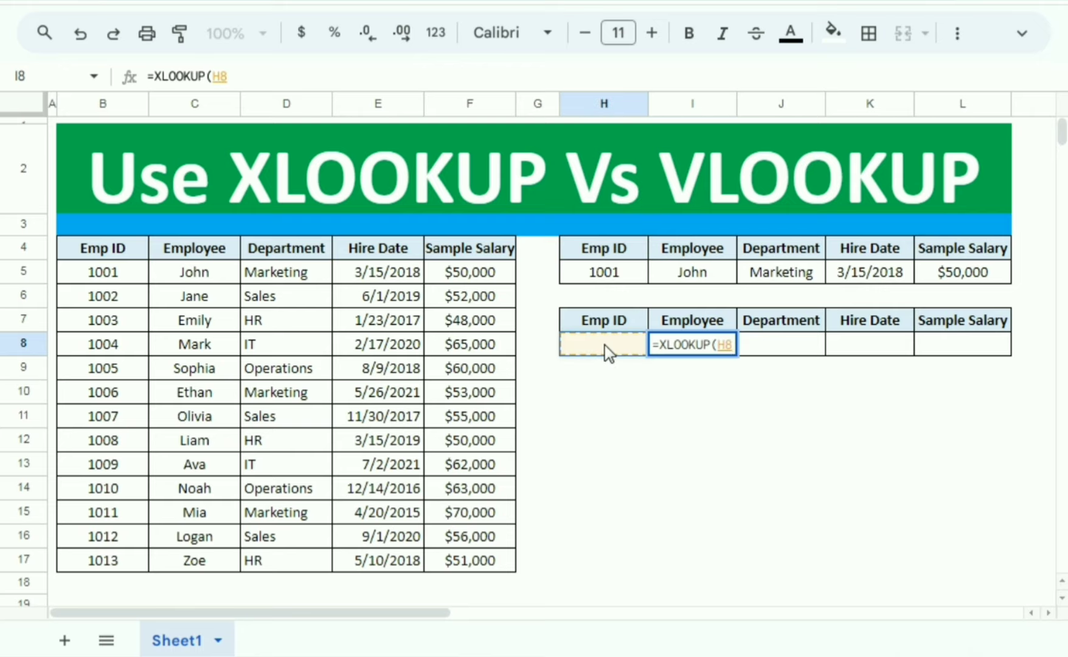
pyautogui.write(',')
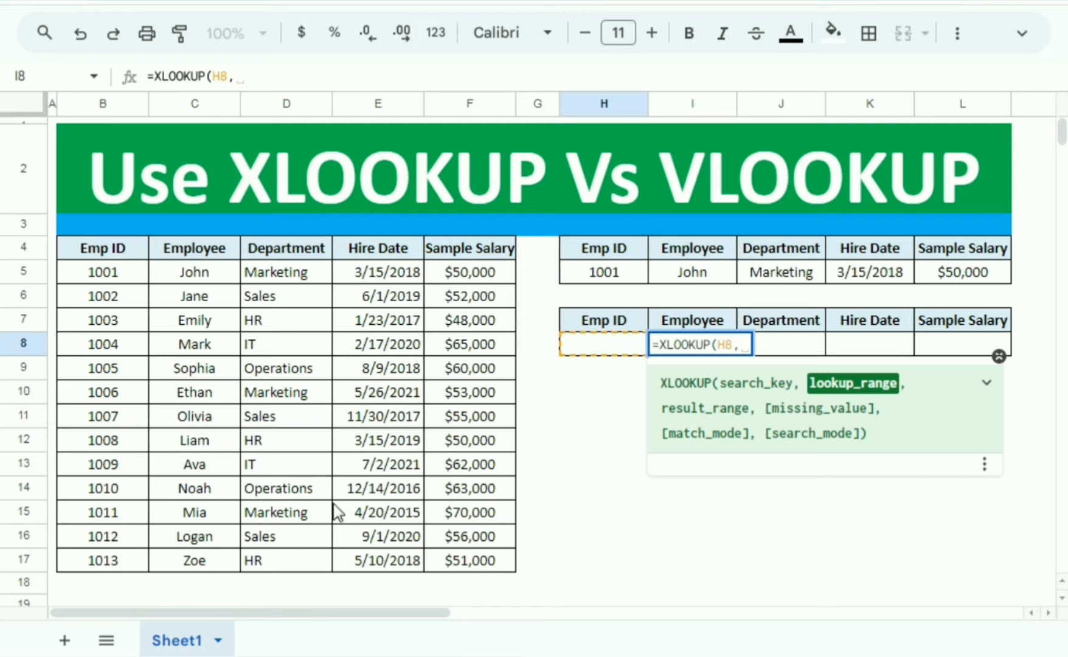
pyautogui.moveTo(83, 253); pyautogui.dragTo(78, 561)
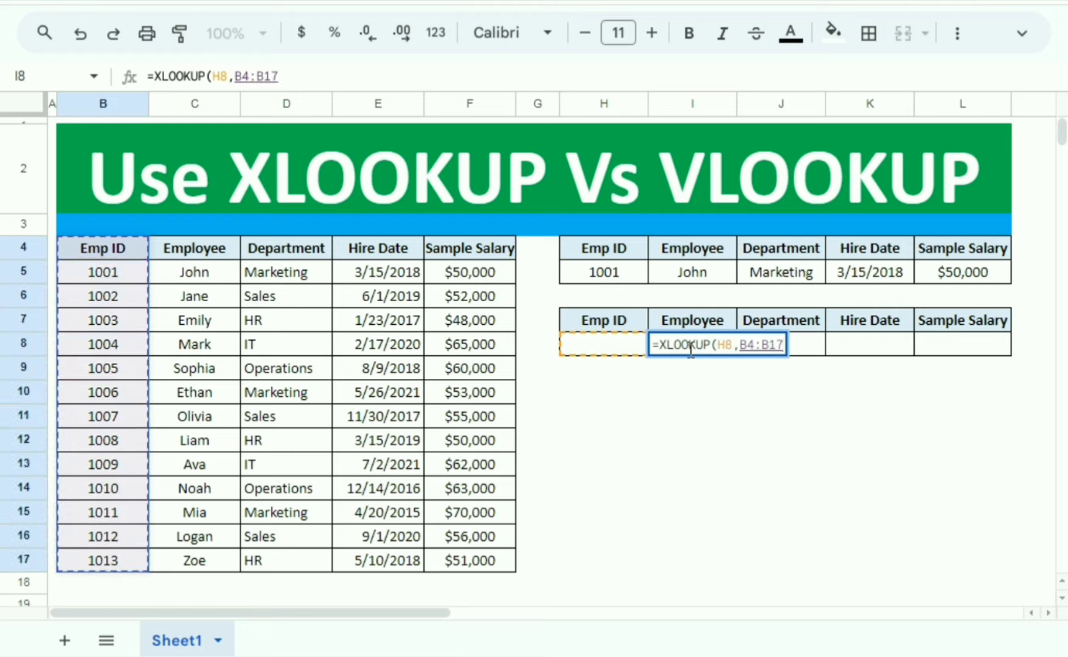
pyautogui.write(',')
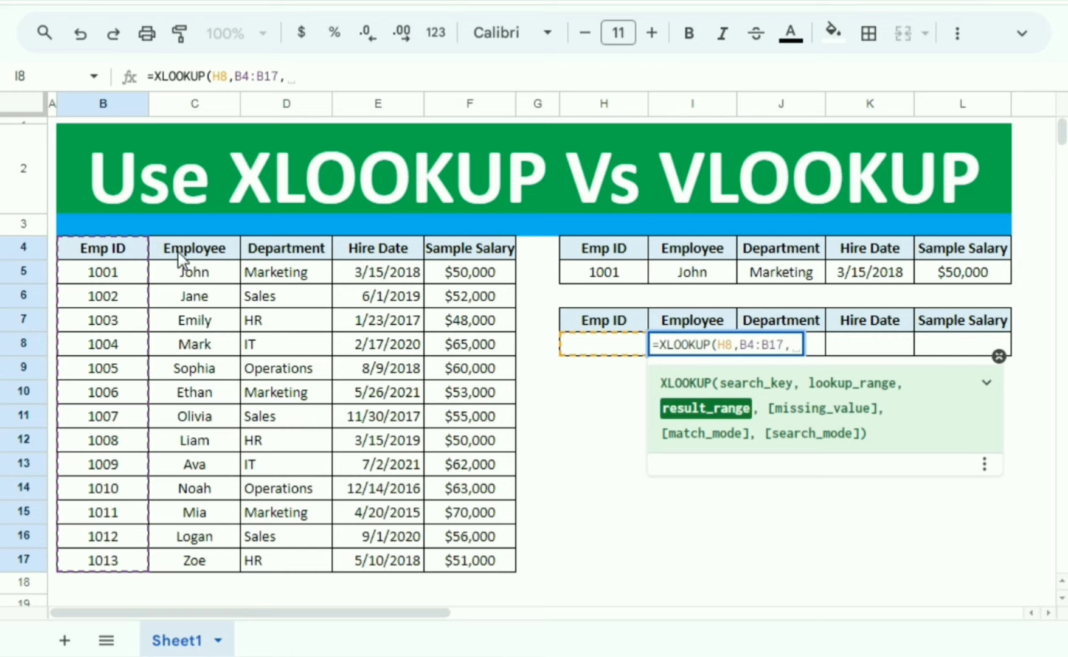
pyautogui.moveTo(183, 250); pyautogui.dragTo(184, 558)
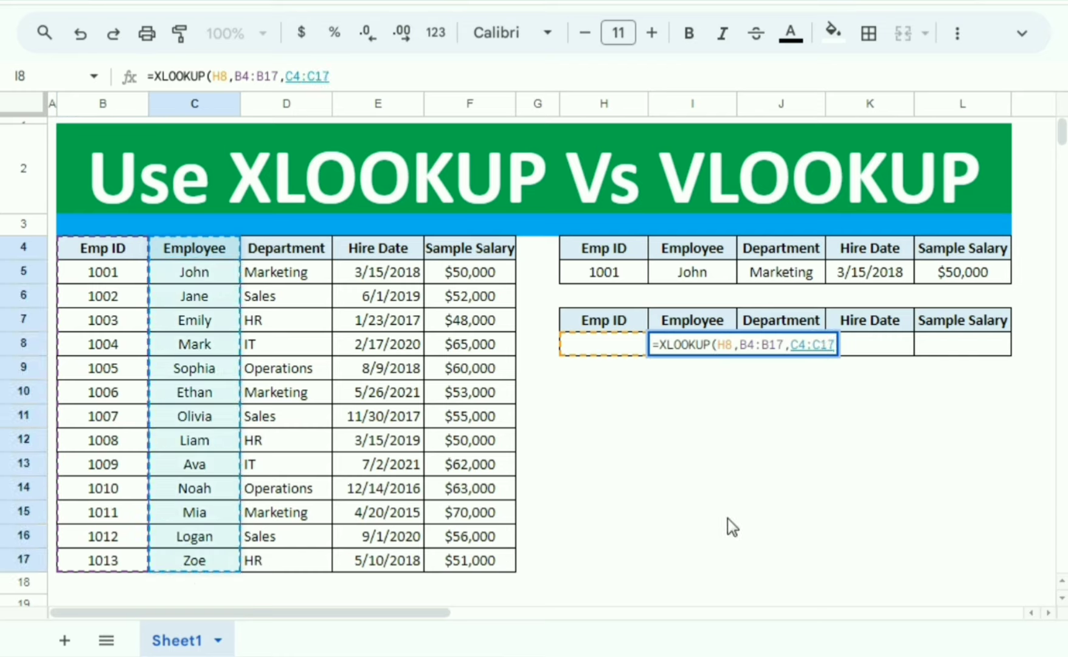
pyautogui.write(')')
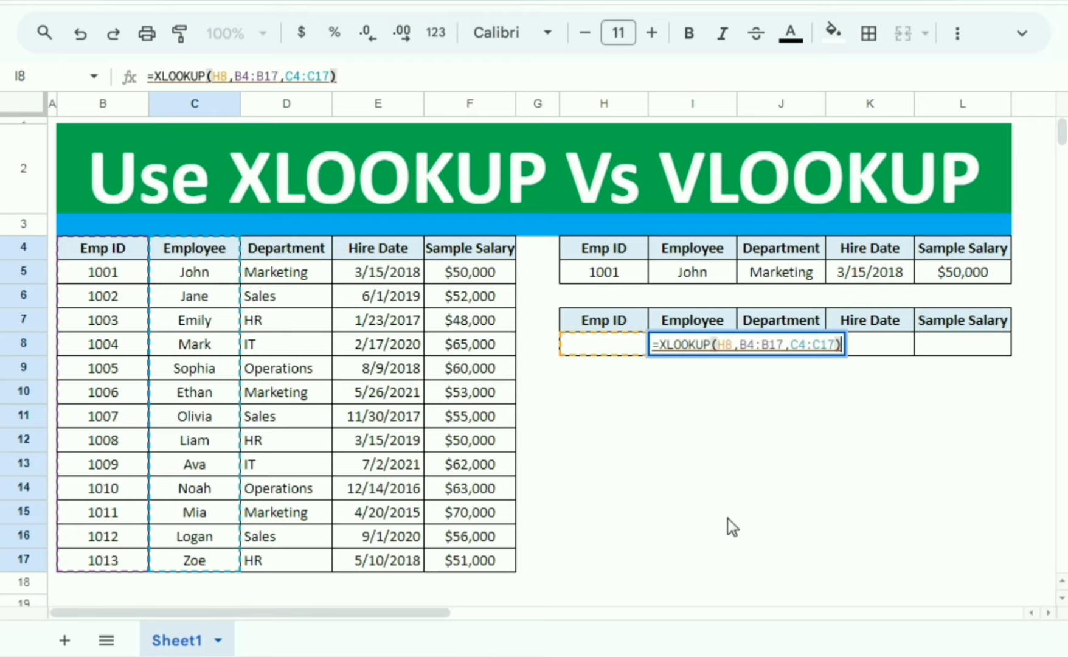
# Make the search key $H$8 and lookup range $B$4:$B$17 absolute in the I8 XLOOKUP, and commit the formula
pyautogui.moveTo(722, 344)
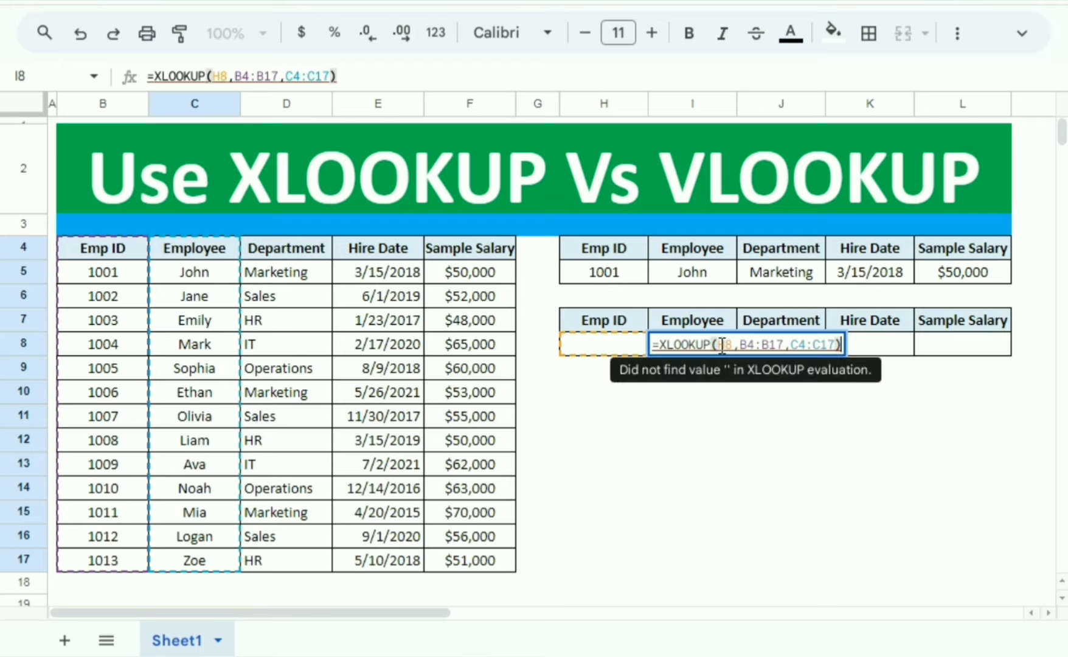
pyautogui.moveTo(719, 346); pyautogui.dragTo(725, 346)
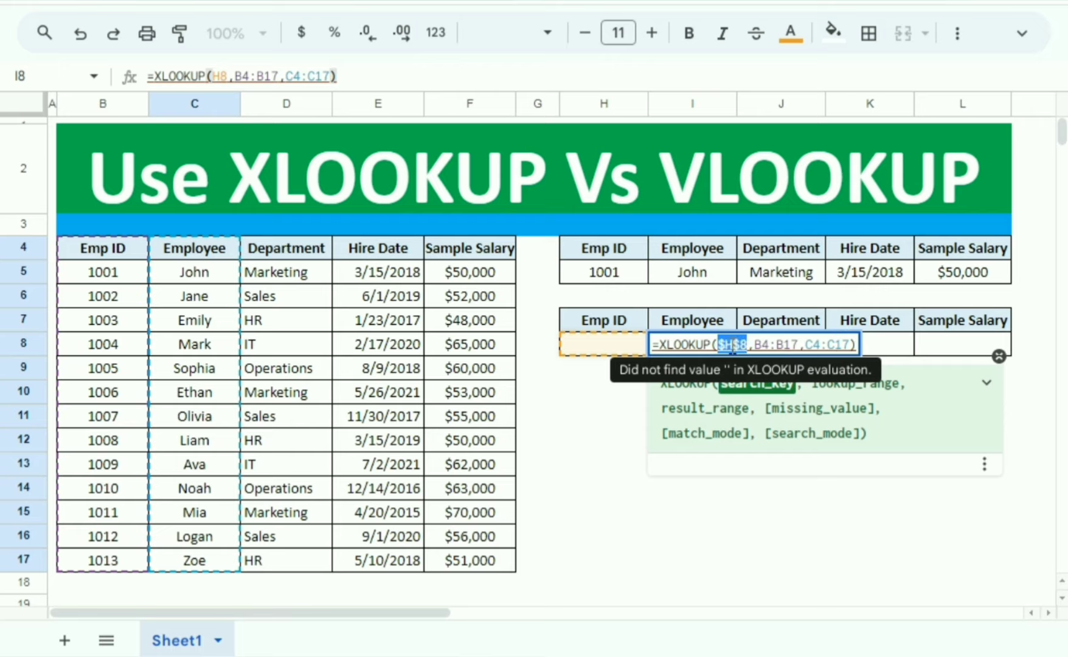
pyautogui.press('F4')
pyautogui.click(759, 345)
pyautogui.moveTo(756, 344); pyautogui.dragTo(798, 344)
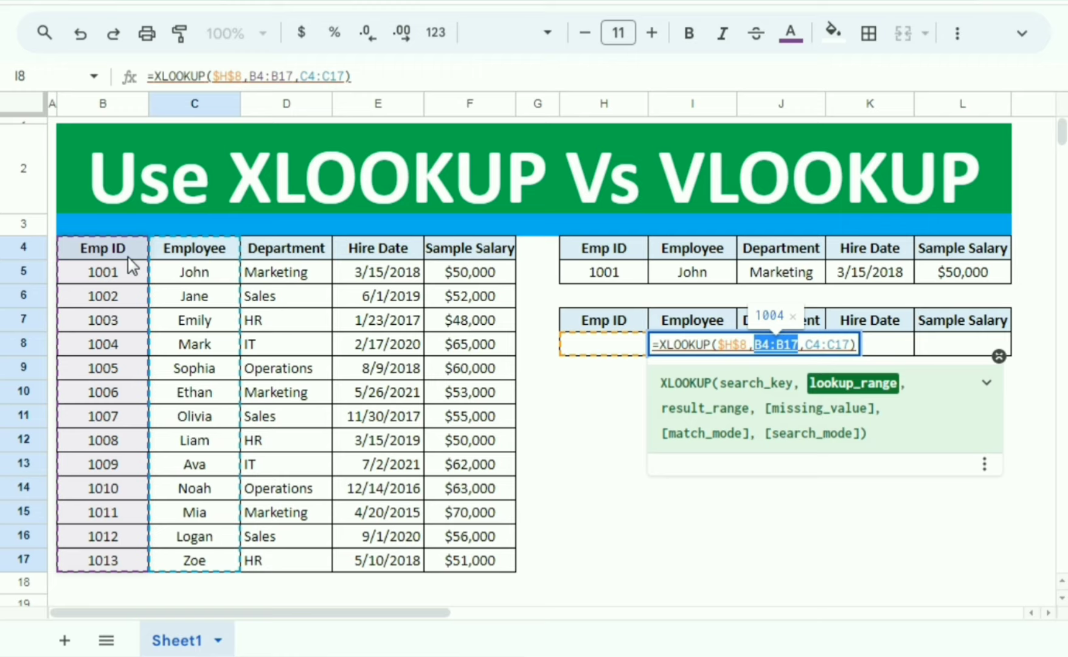
pyautogui.press('F4')
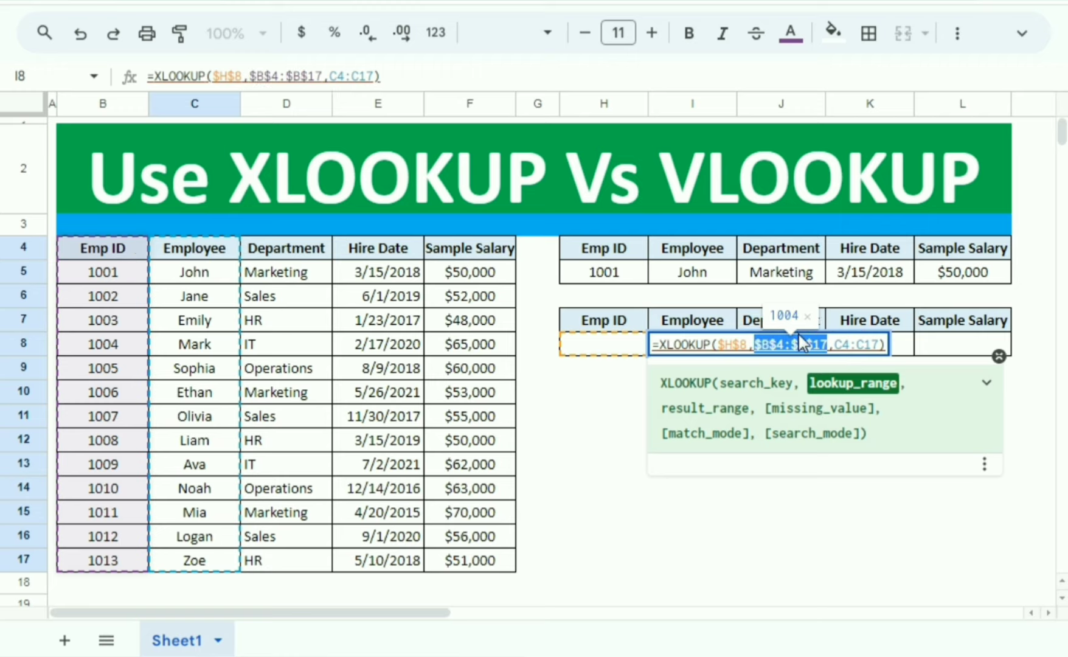
pyautogui.press('Return')
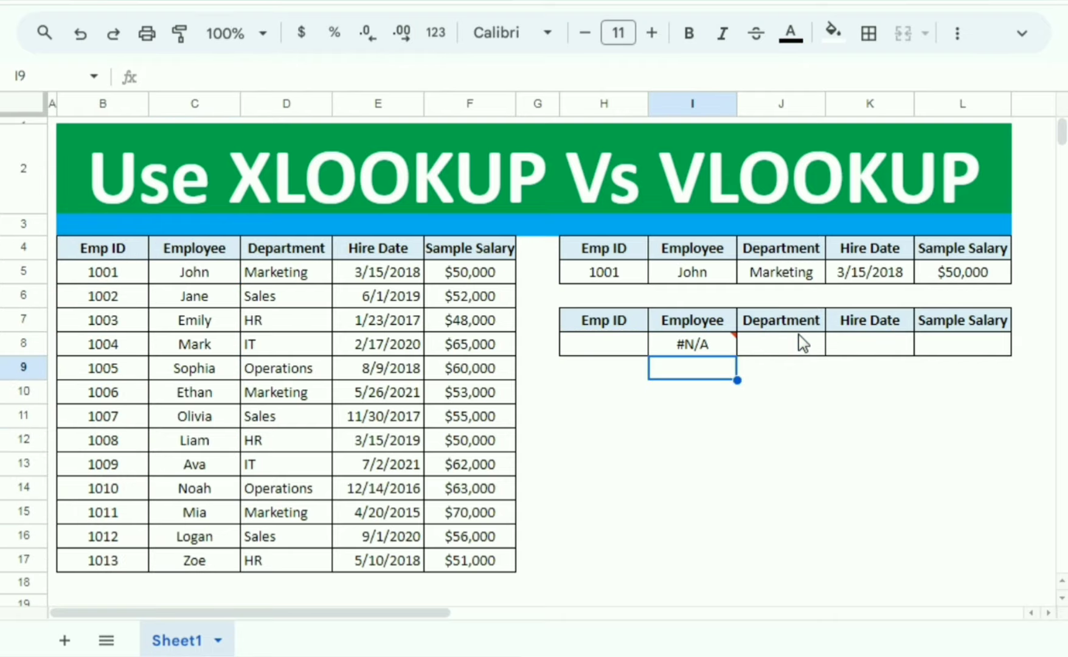
# Fill the XLOOKUP formula from I8 across to L8 for Department, Hire Date and Sample Salary
pyautogui.click(716, 359)
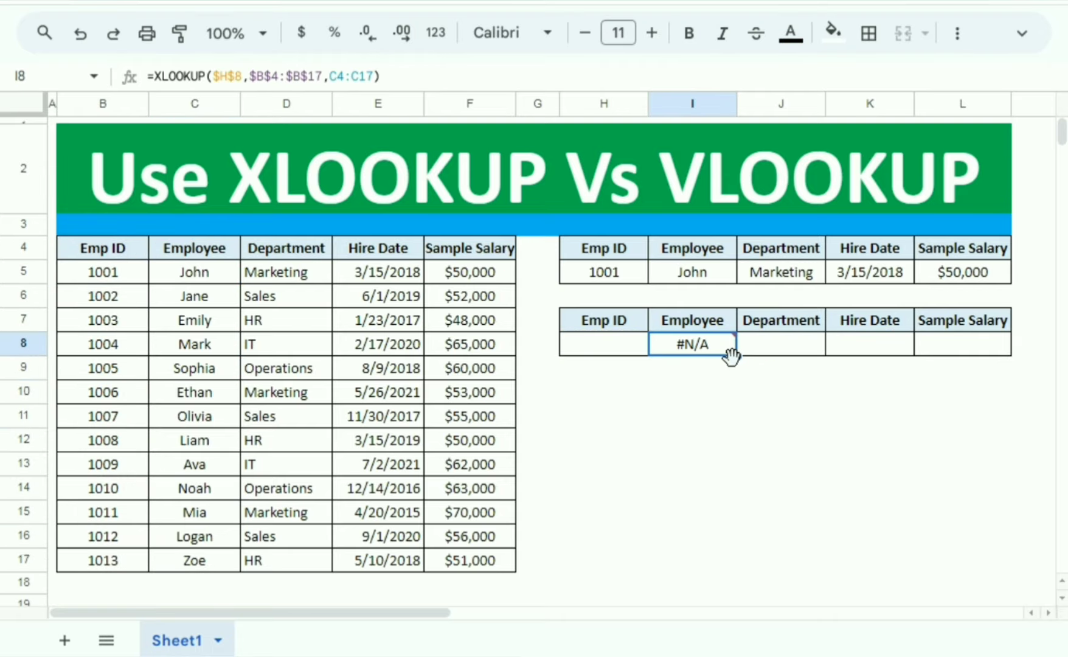
pyautogui.moveTo(734, 355); pyautogui.dragTo(982, 363)
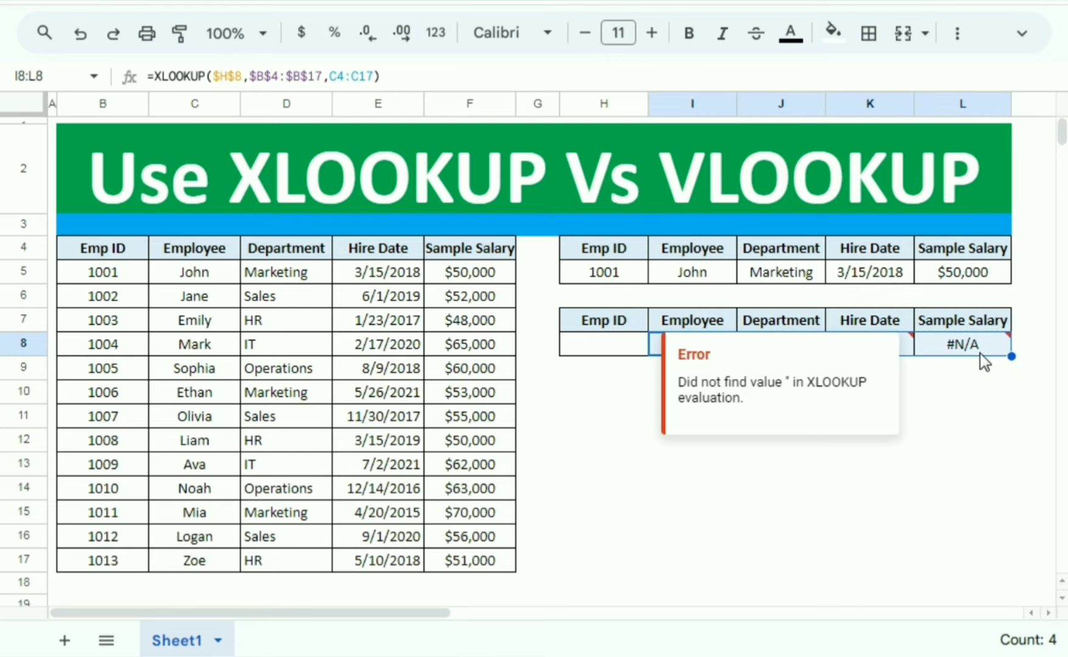
pyautogui.click(942, 446)
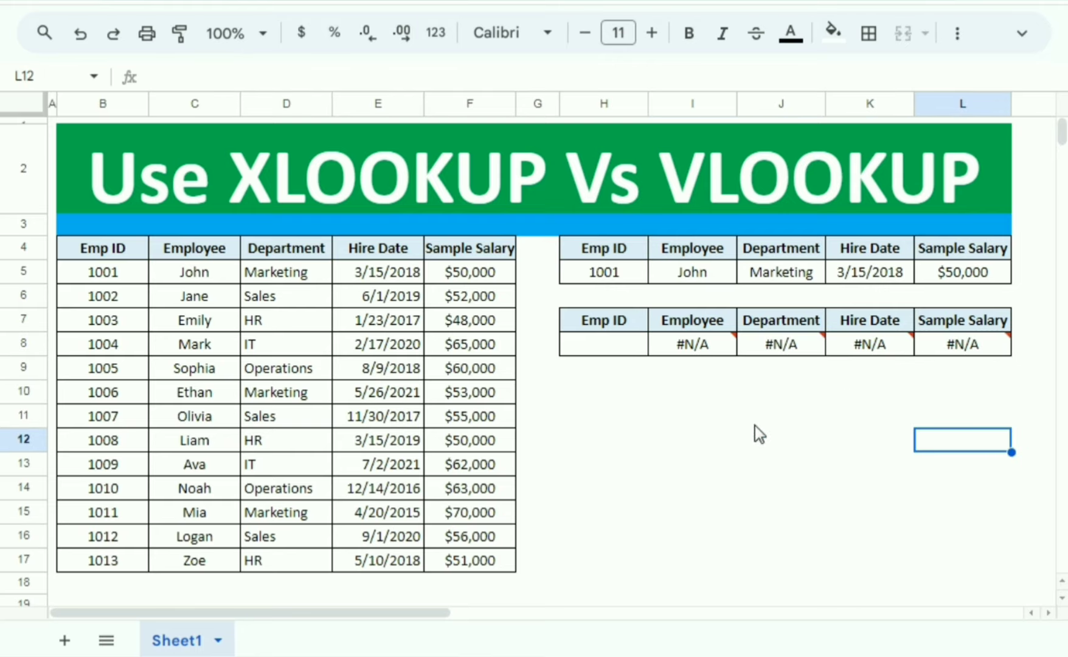
# Enter the first Emp ID of the source table in H8 to test the XLOOKUP row
pyautogui.click(630, 347)
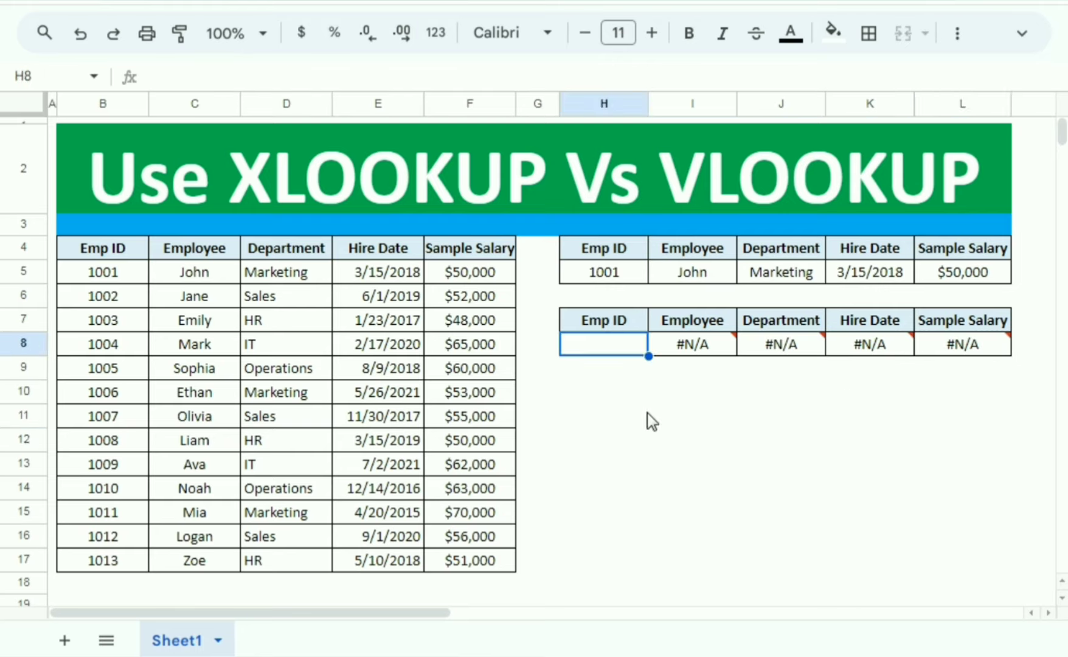
pyautogui.write('1001')
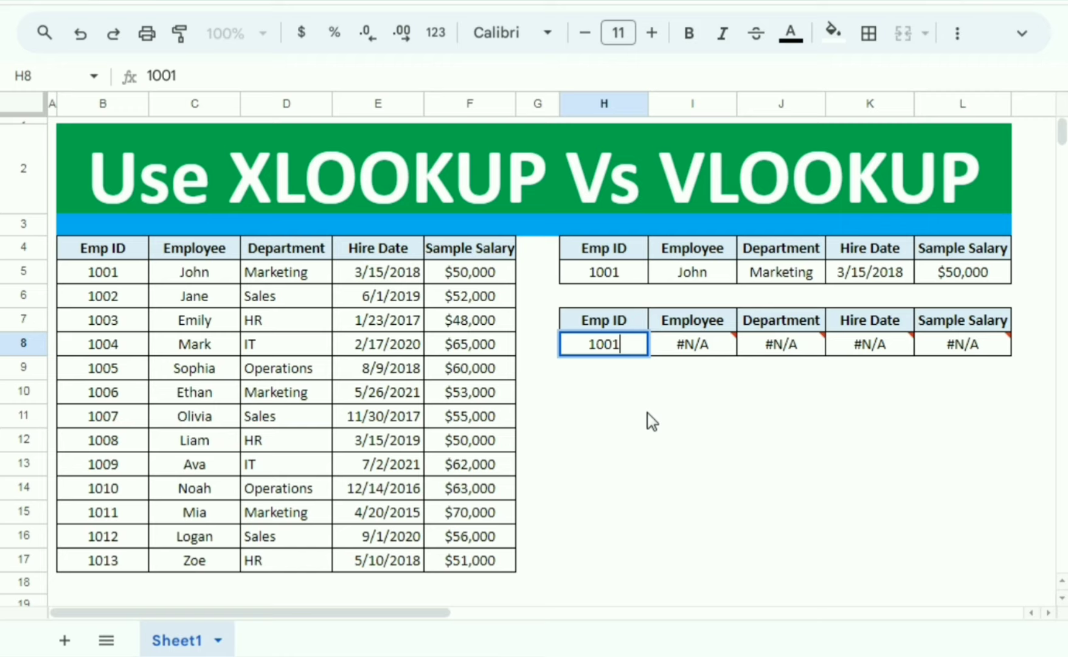
pyautogui.press('Return')
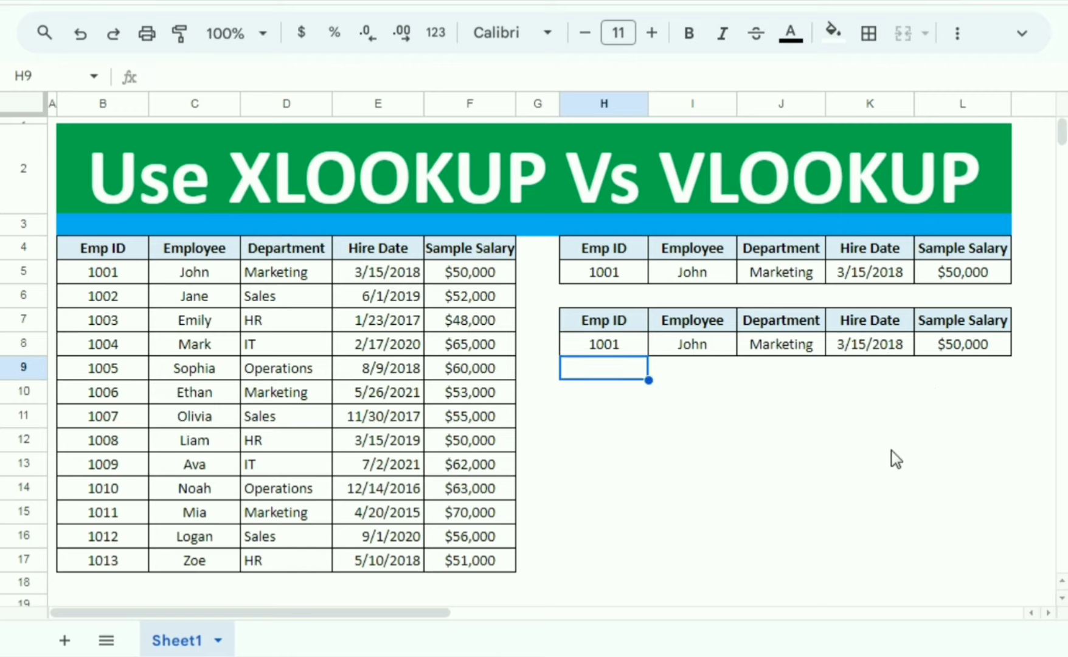
# Set H8 to the last Emp ID in the source table and check the returned salary against F17
pyautogui.press('Up')
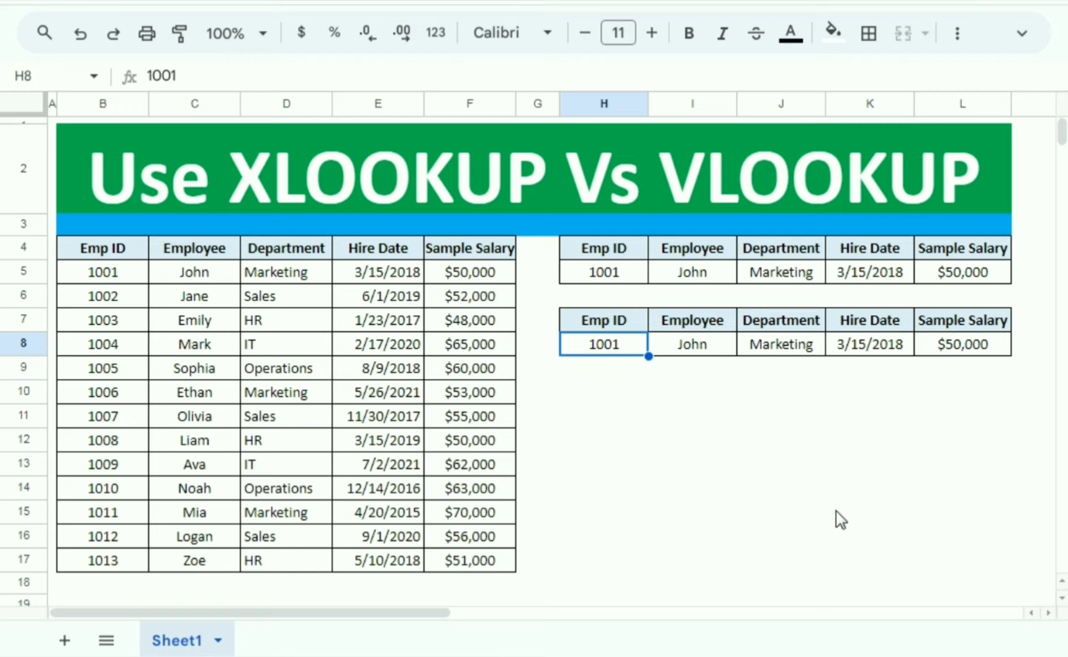
pyautogui.write('1013')
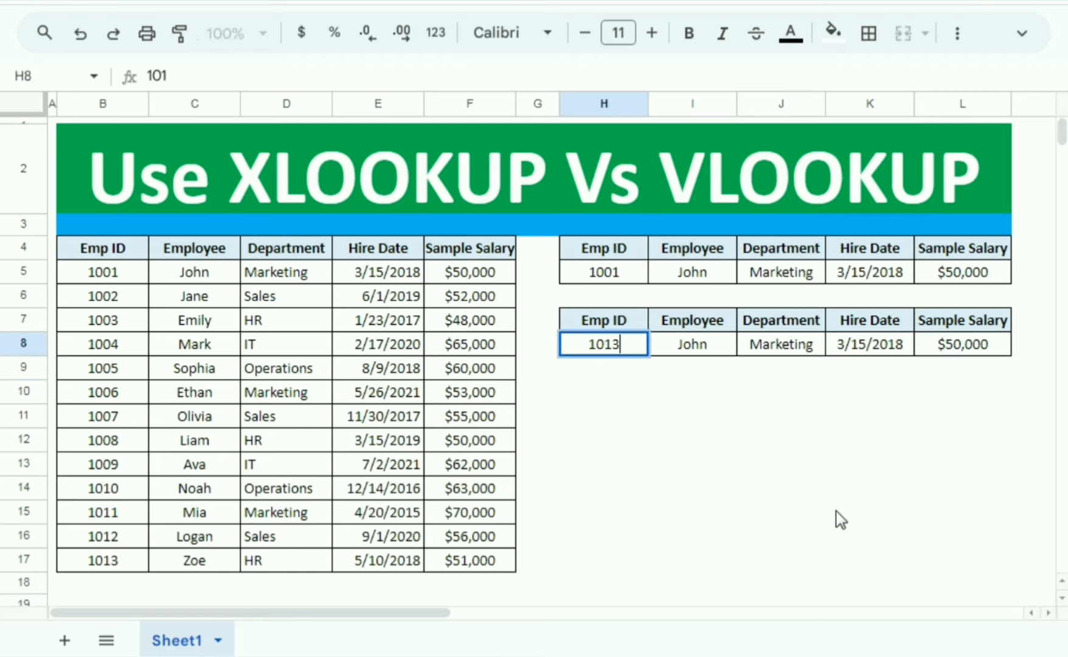
pyautogui.press('Return')
pyautogui.click(952, 347)
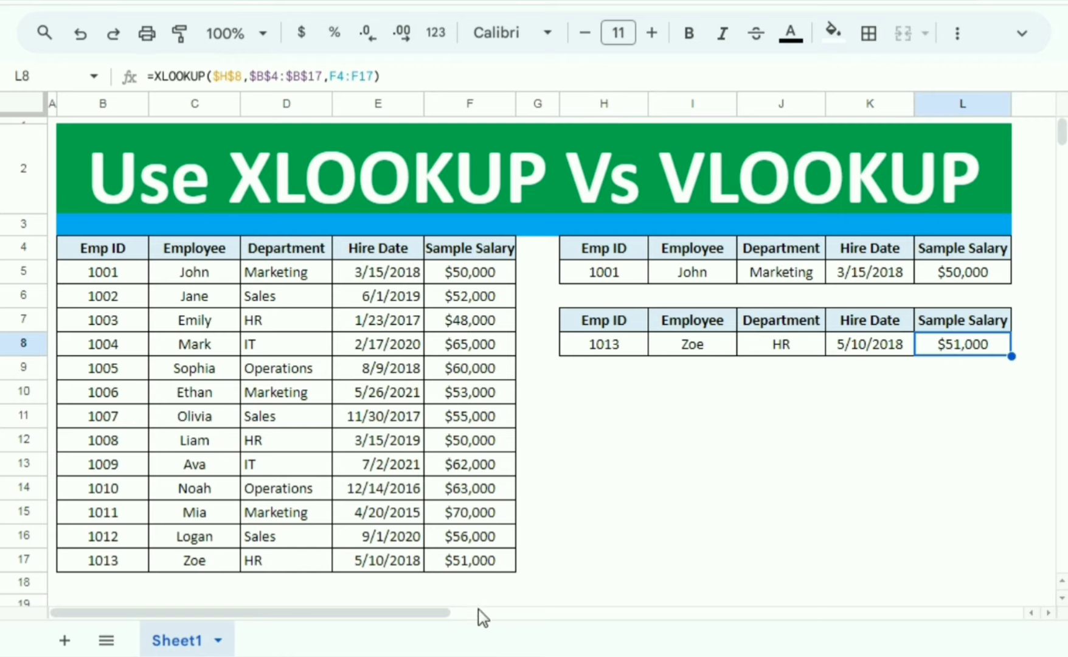
pyautogui.click(444, 563)
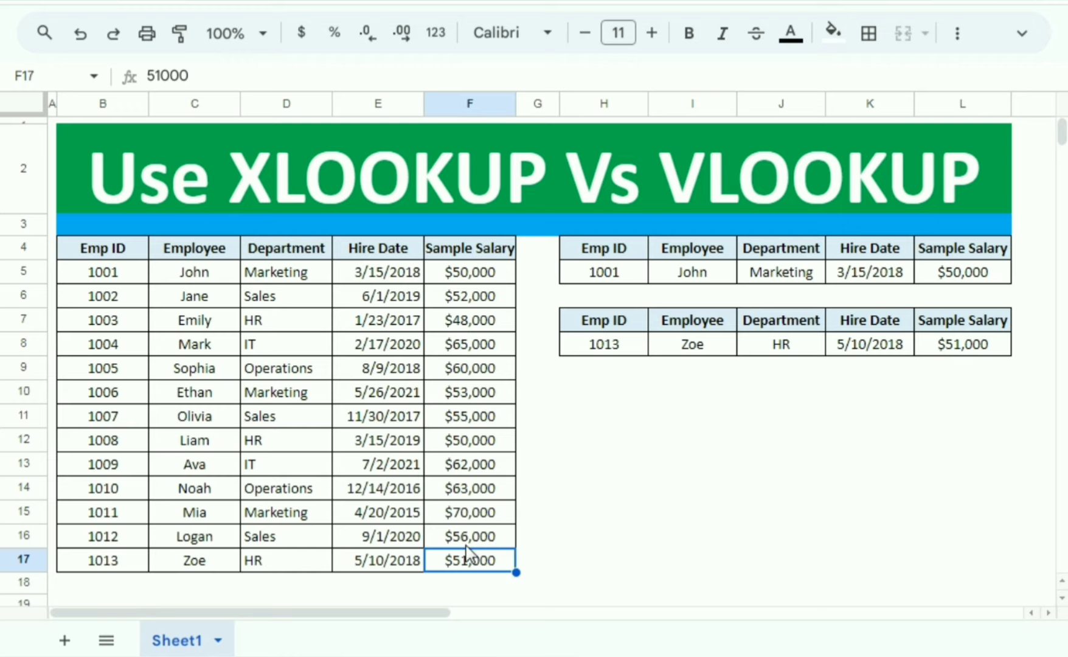
# Examine the table range used by the VLOOKUP in I5 and compare the search keys in H5 and H8
pyautogui.click(620, 277)
pyautogui.click(709, 275)
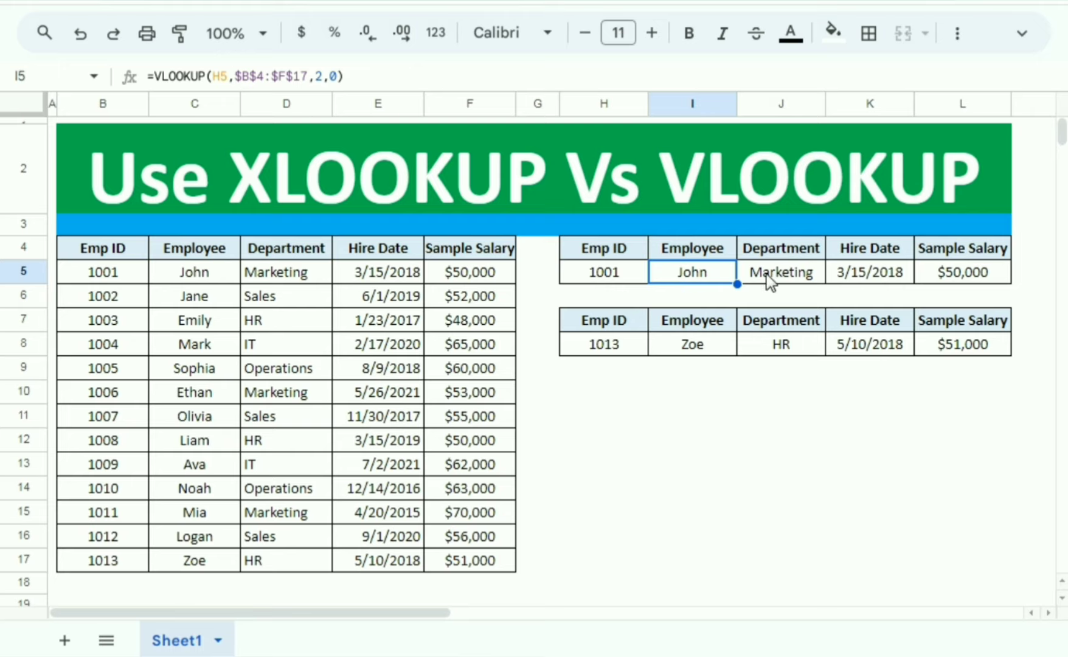
pyautogui.click(285, 79)
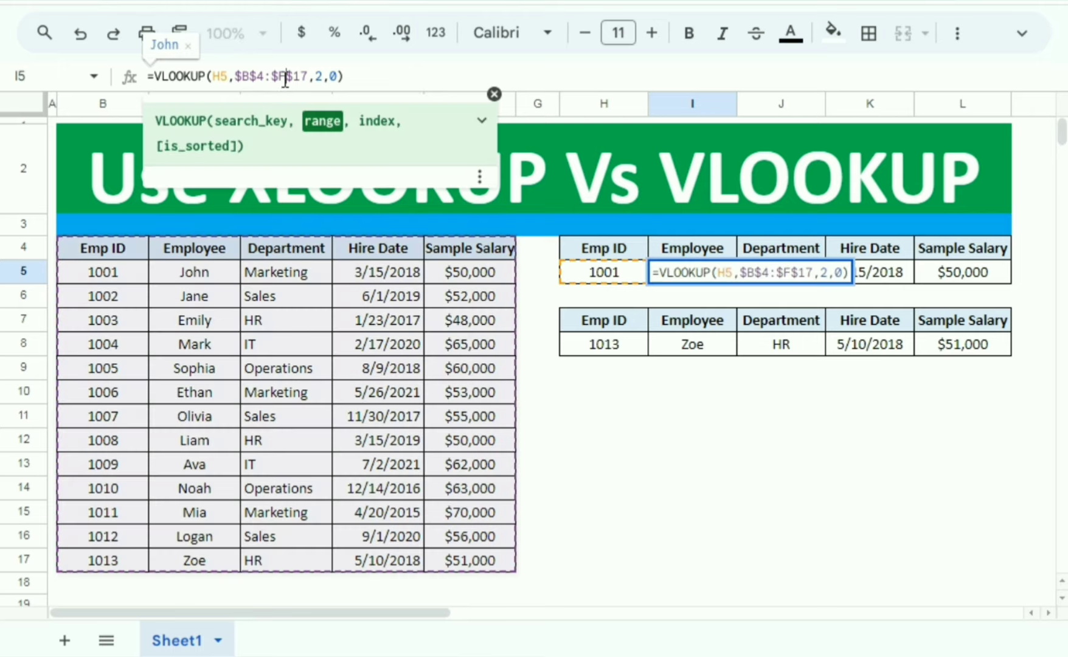
pyautogui.press('Escape')
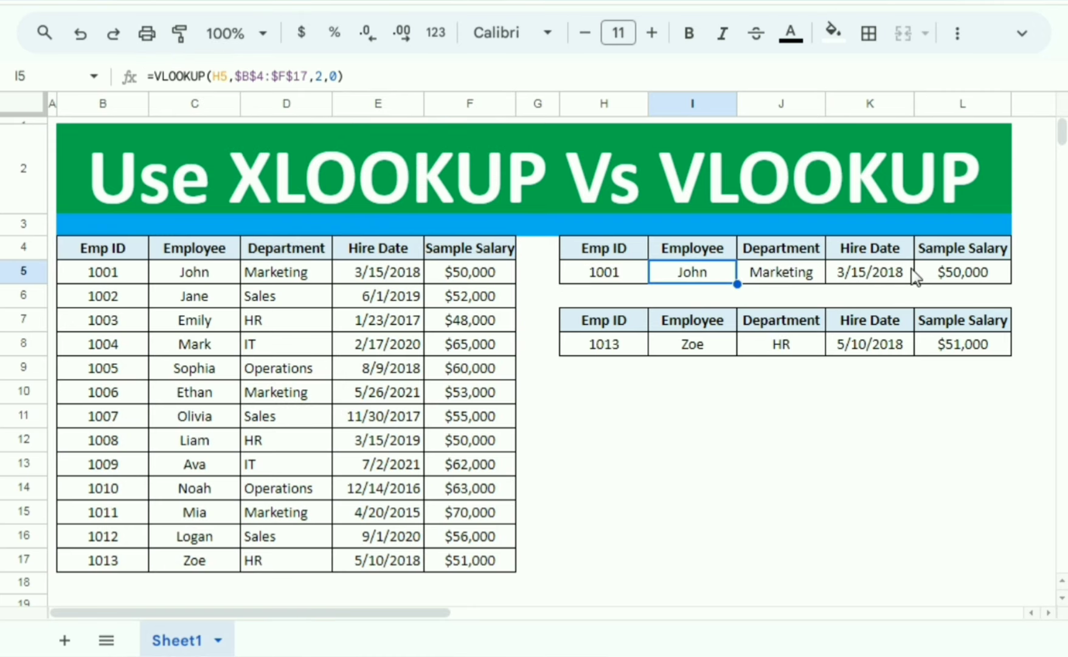
pyautogui.click(614, 280)
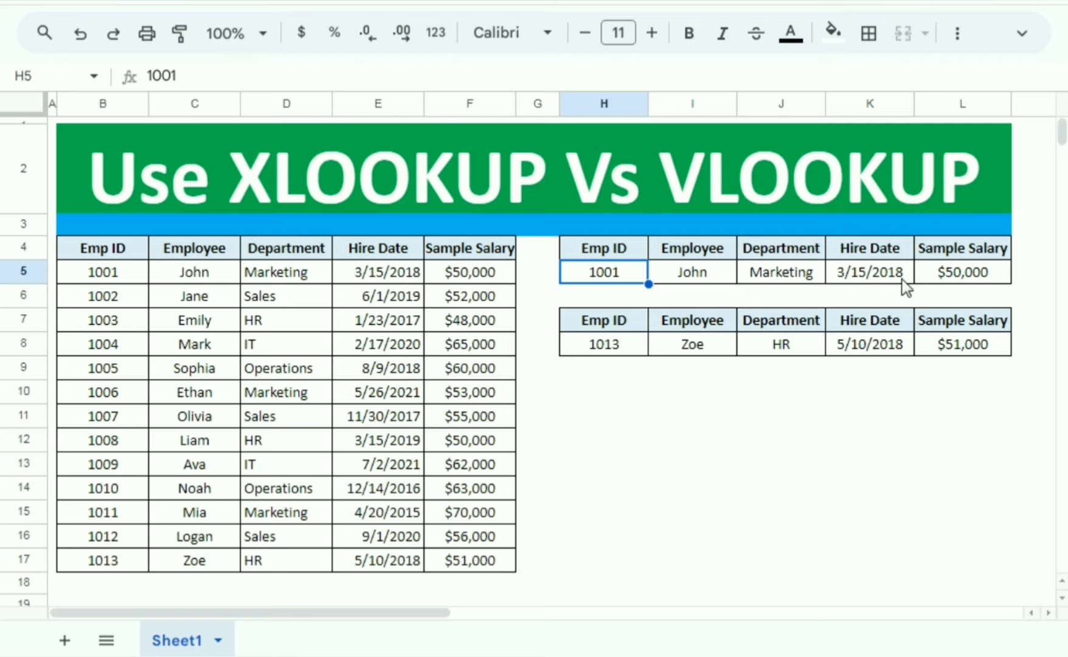
pyautogui.click(618, 353)
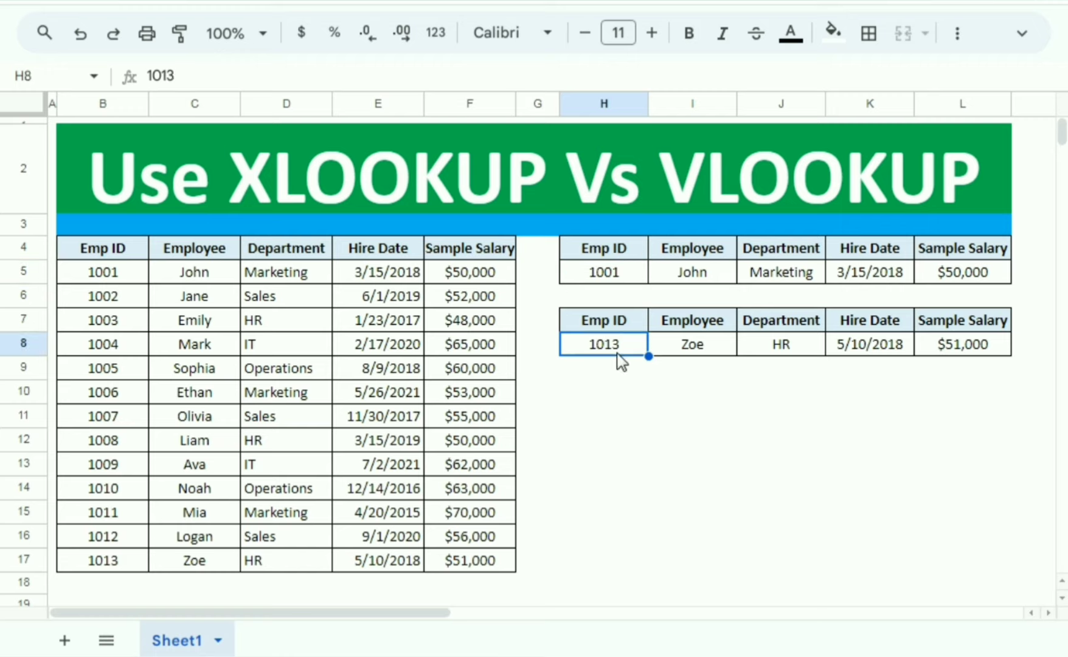
# Examine the arguments of the XLOOKUP formulas in I8 and J8 and compare them with the VLOOKUP in I5
pyautogui.click(694, 350)
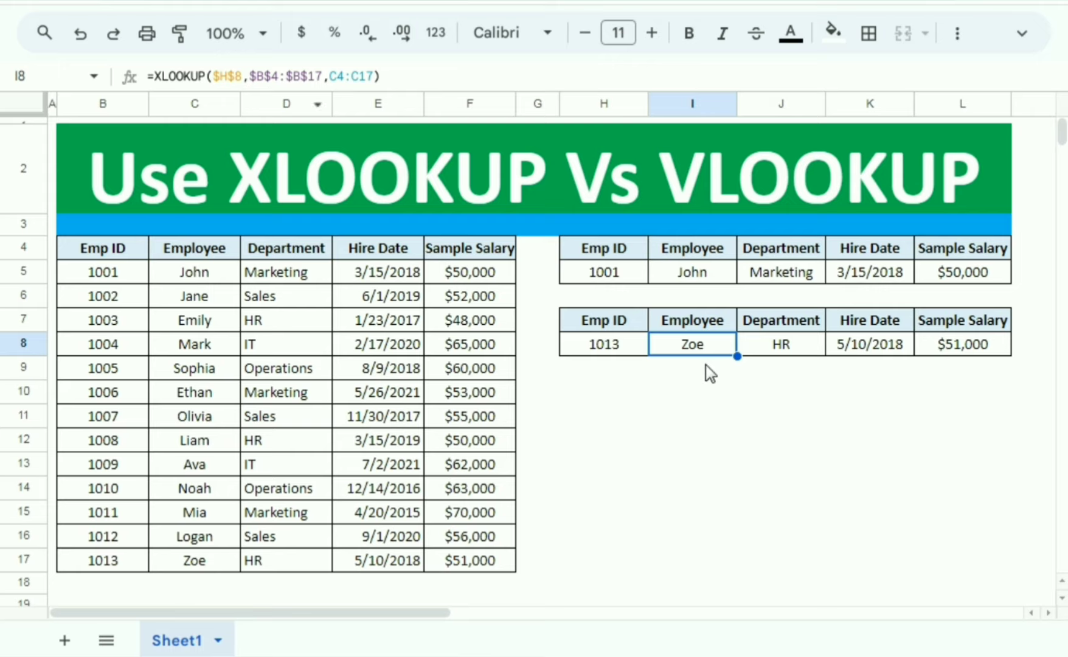
pyautogui.click(742, 354)
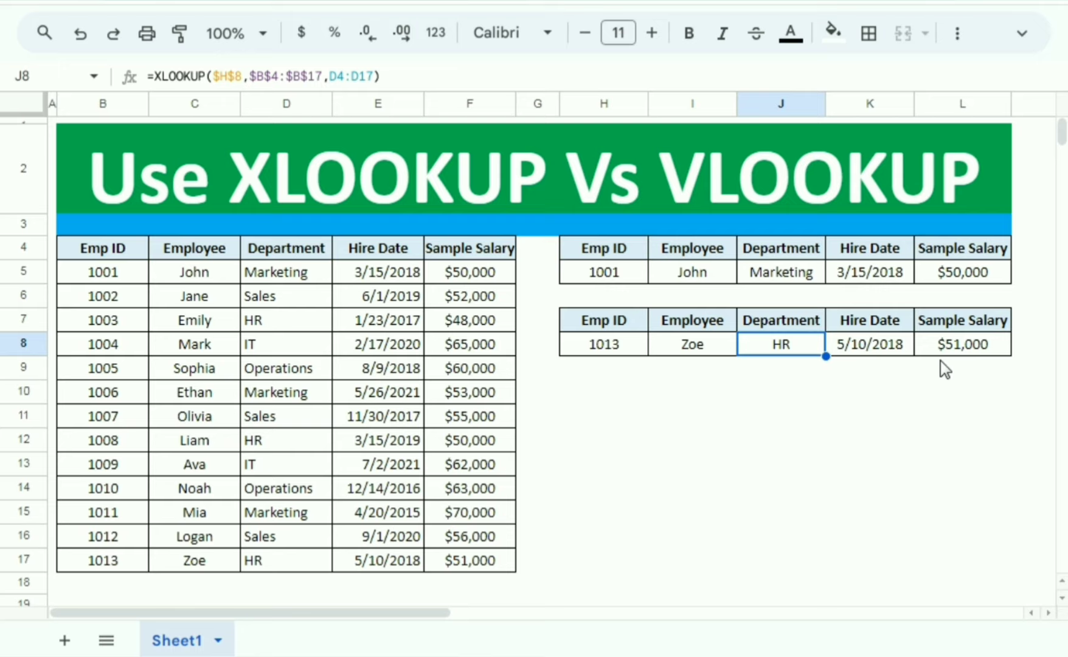
pyautogui.click(718, 353)
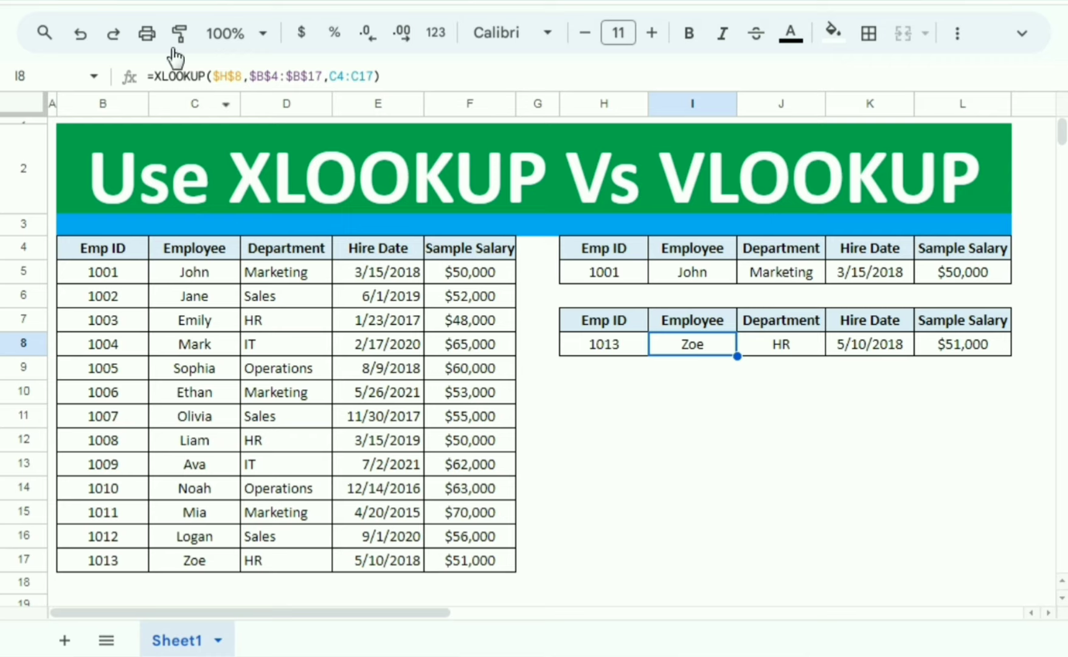
pyautogui.moveTo(213, 76); pyautogui.dragTo(367, 82)
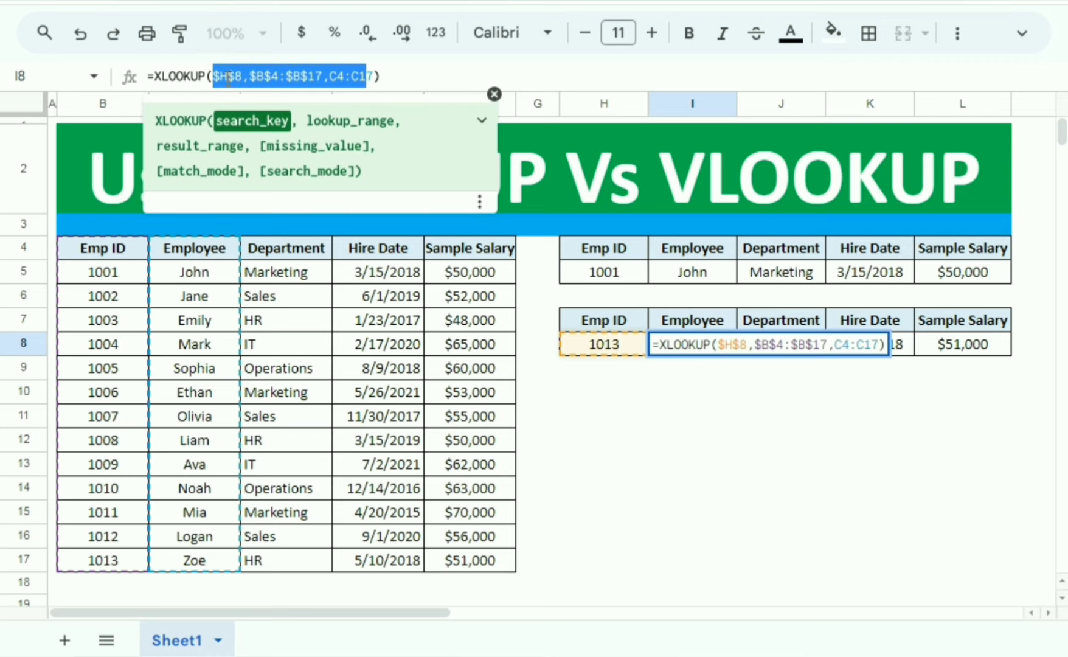
pyautogui.click(227, 78)
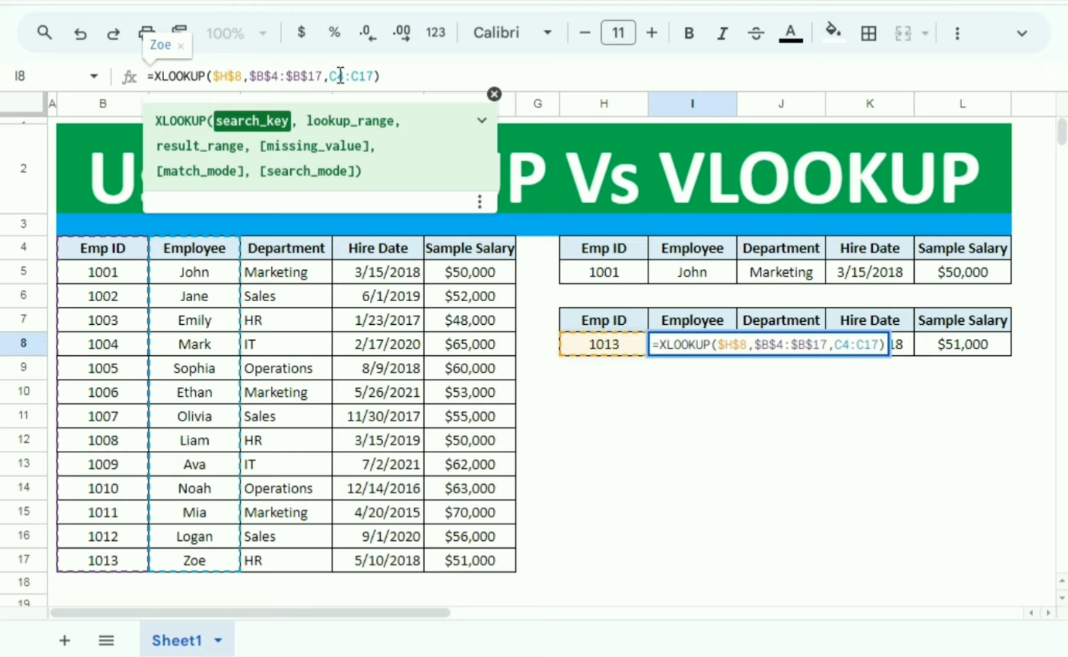
pyautogui.press('Escape')
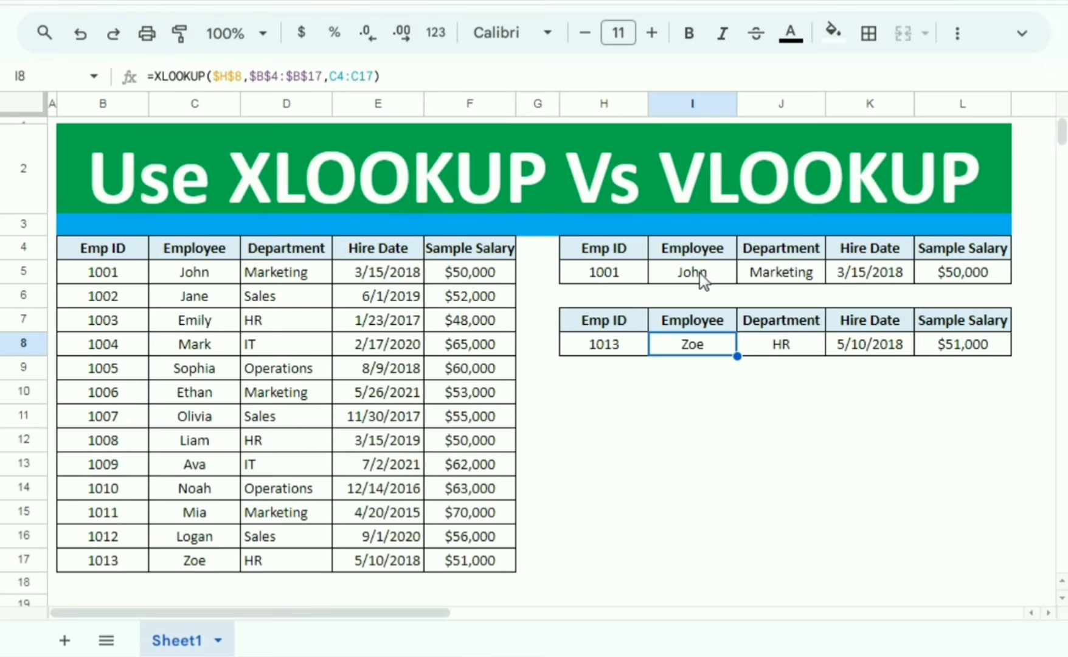
pyautogui.click(703, 282)
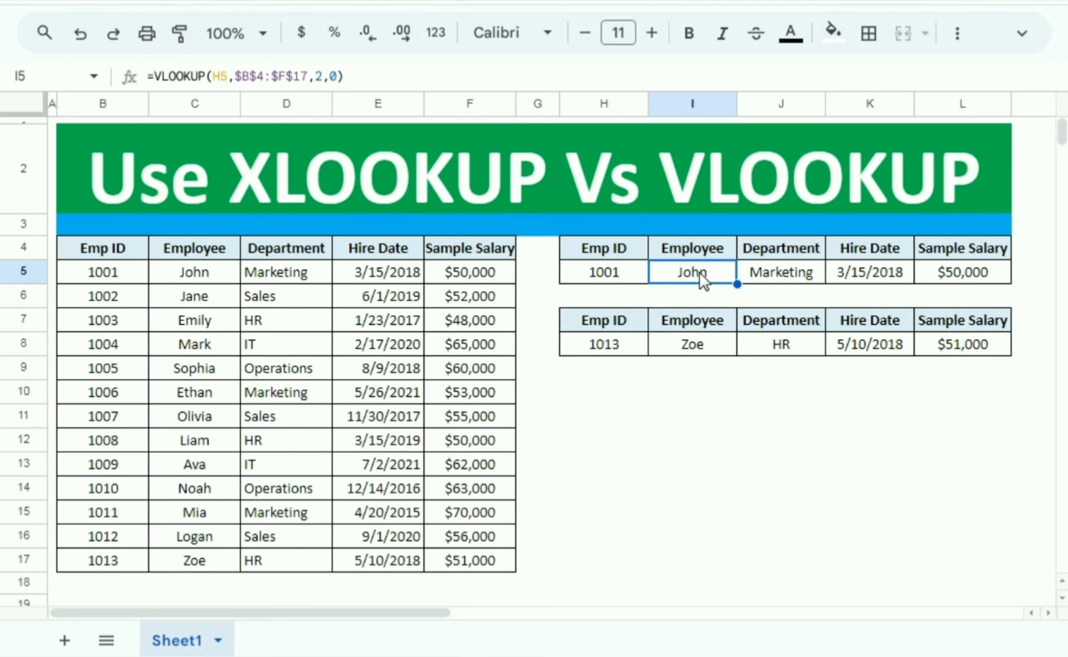
pyautogui.click(694, 329)
pyautogui.click(700, 348)
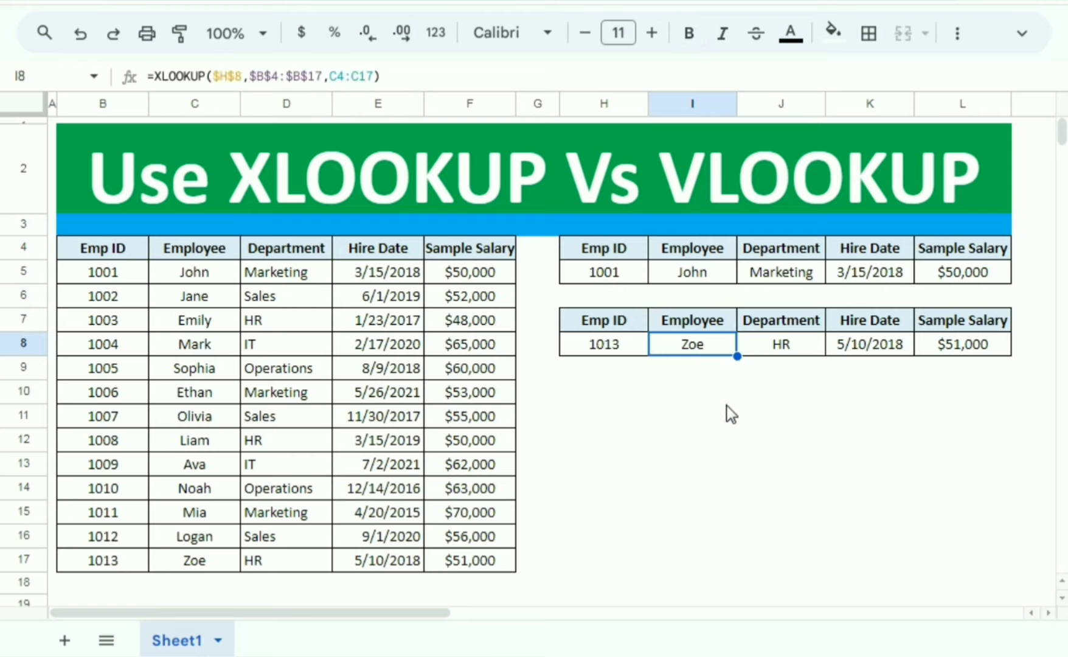